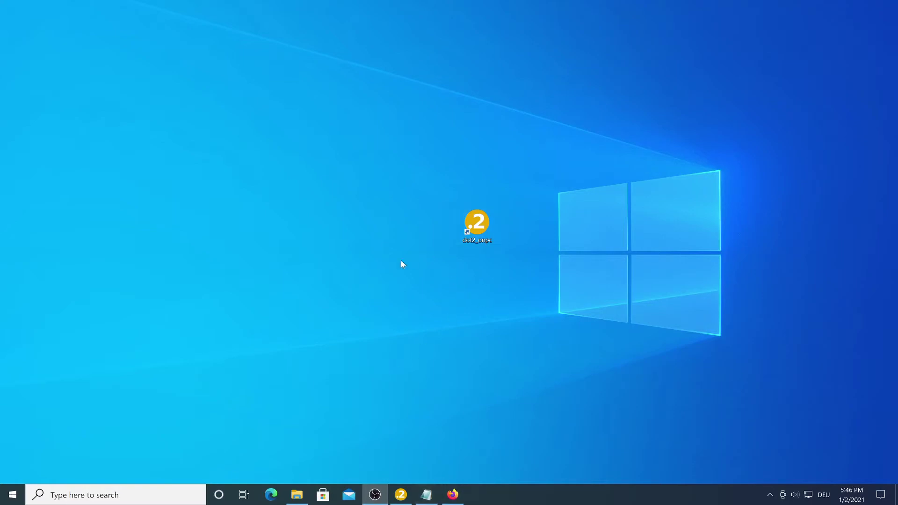
# Download the FreeStyler installer setupX2.exe in Firefox and open the Downloads folder.
pyautogui.click(457, 499)
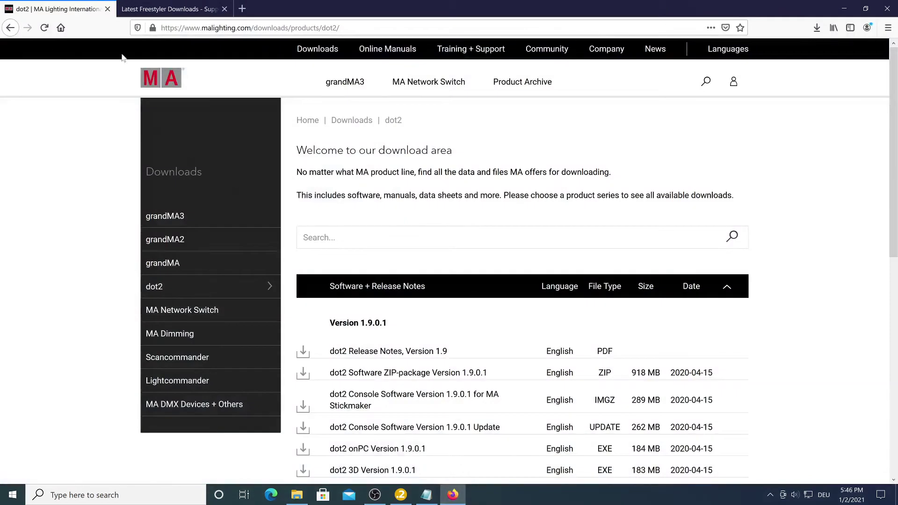
pyautogui.scroll(-2, 422, 332)
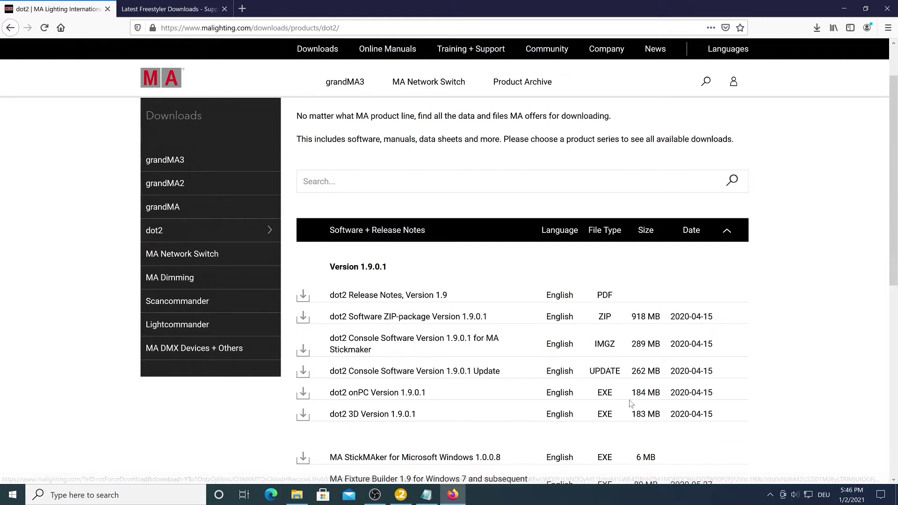
pyautogui.click(153, 6)
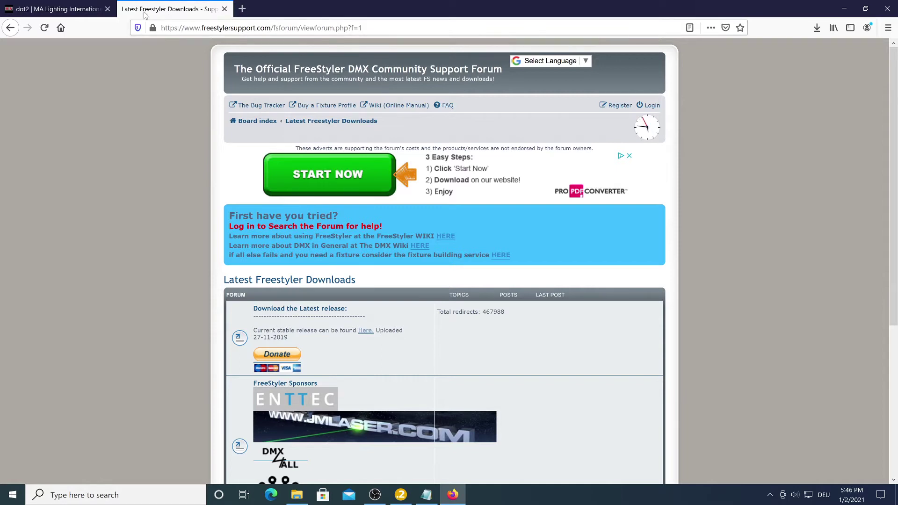
pyautogui.click(366, 333)
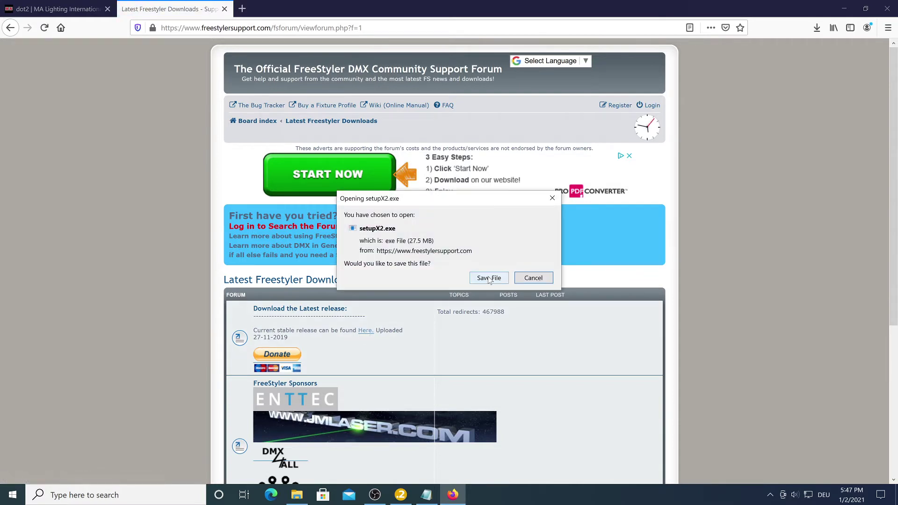
pyautogui.click(489, 278)
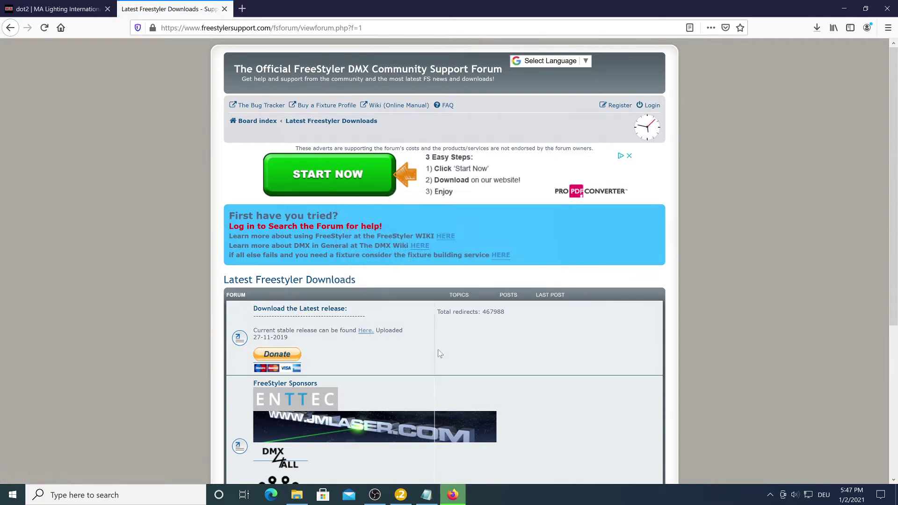
pyautogui.click(297, 494)
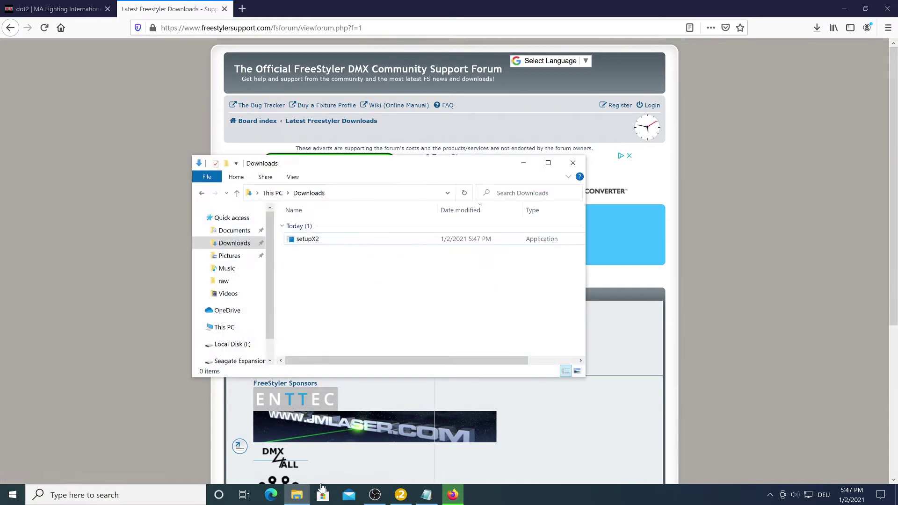
# Install FreeStyler from setupX2 to D:\FreeStyler with full components, including Art-Net to DMX, and a desktop icon.
pyautogui.doubleClick(339, 245)
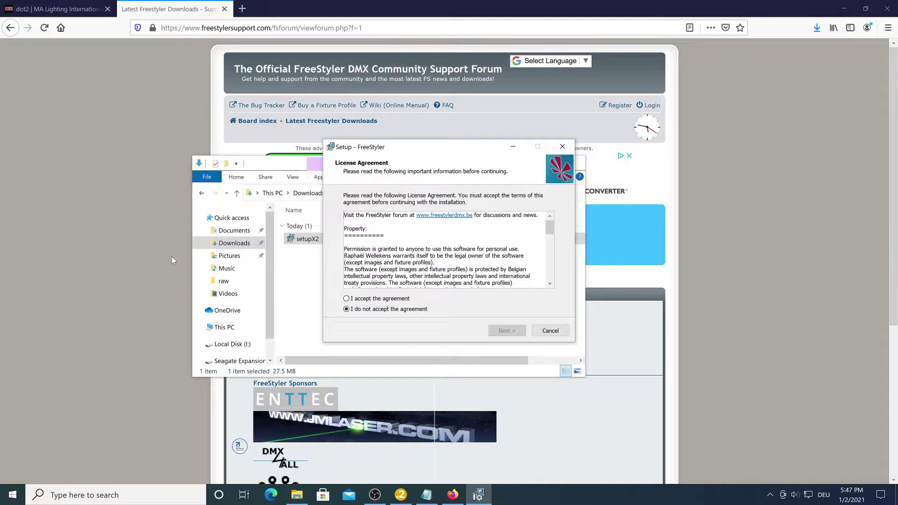
pyautogui.click(347, 299)
pyautogui.click(506, 330)
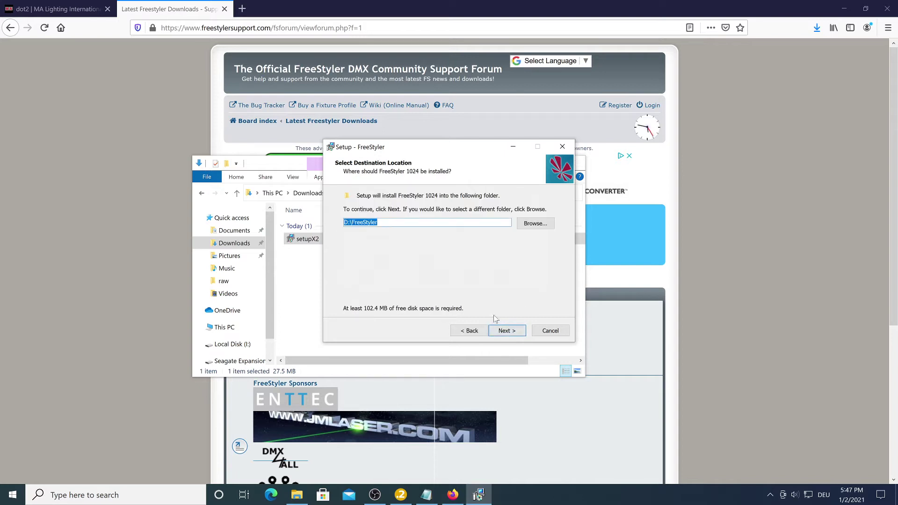
pyautogui.click(509, 332)
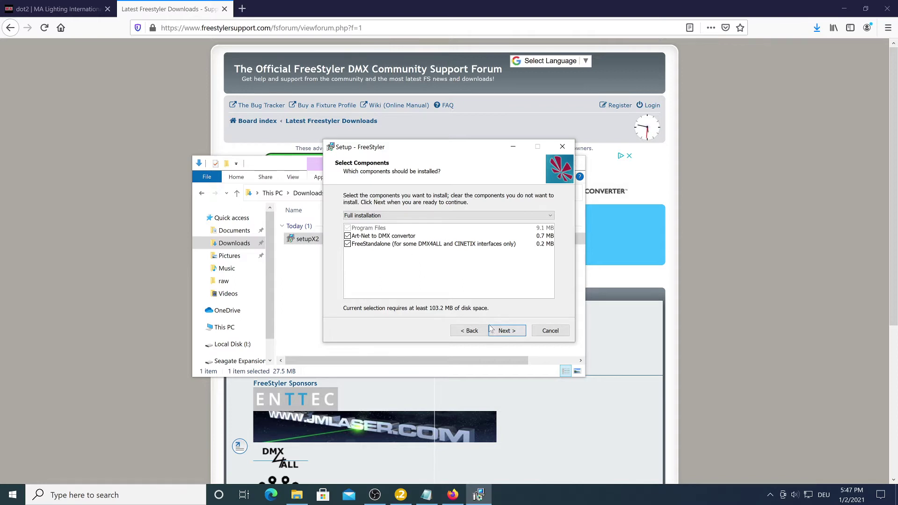
pyautogui.click(513, 335)
pyautogui.click(347, 252)
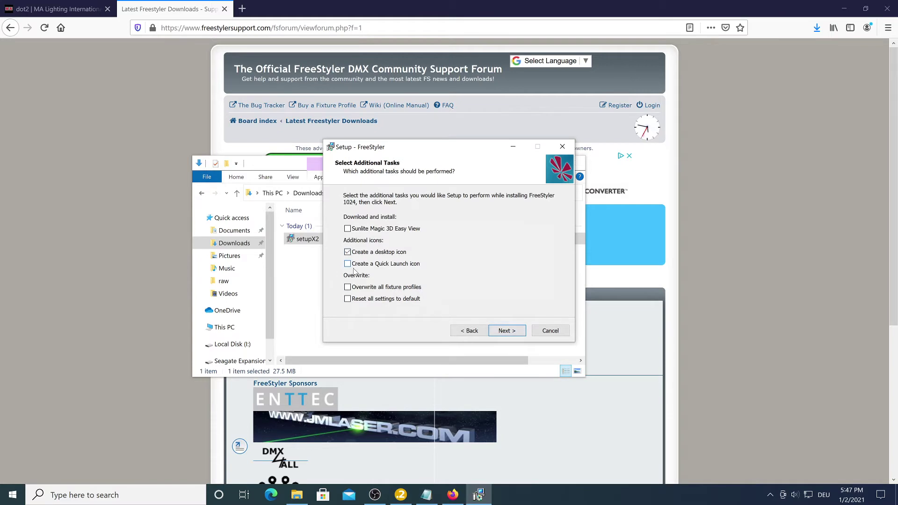
pyautogui.click(509, 330)
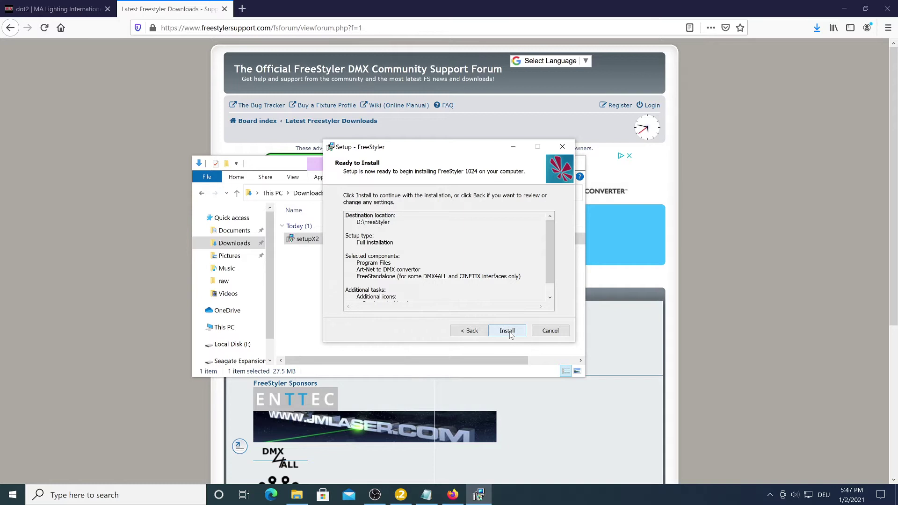
pyautogui.click(508, 332)
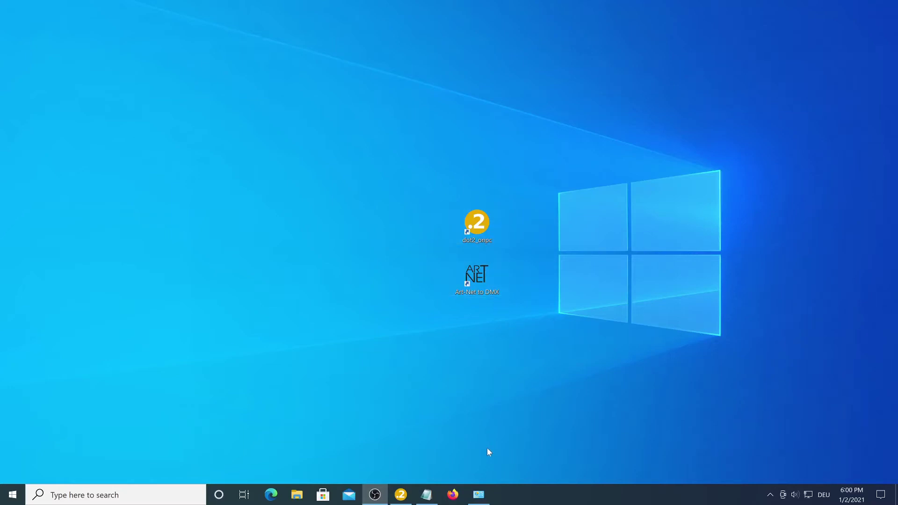
# Open Device Manager from Control Panel and start adding legacy hardware.
pyautogui.click(490, 494)
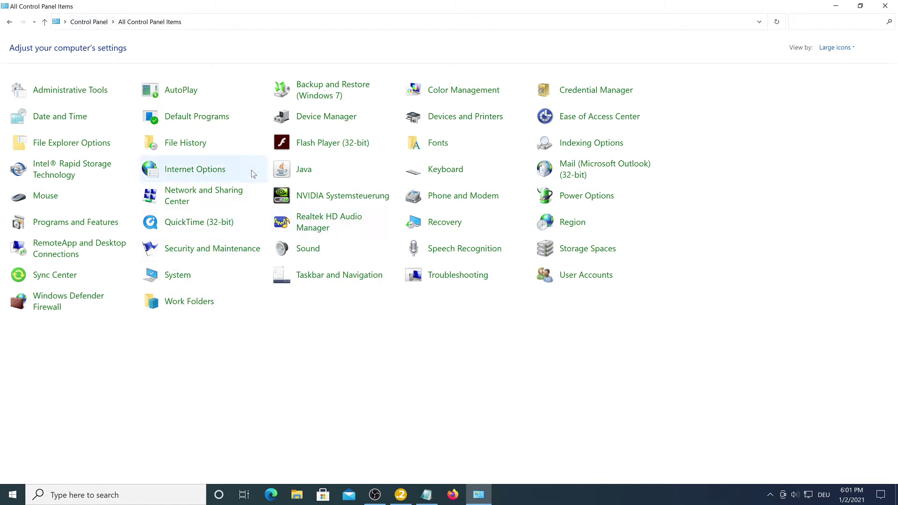
pyautogui.click(327, 119)
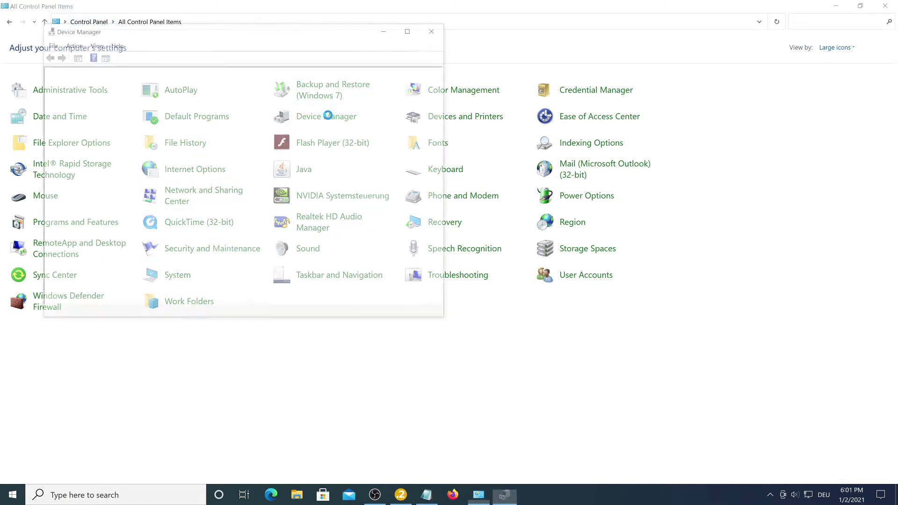
pyautogui.click(59, 206)
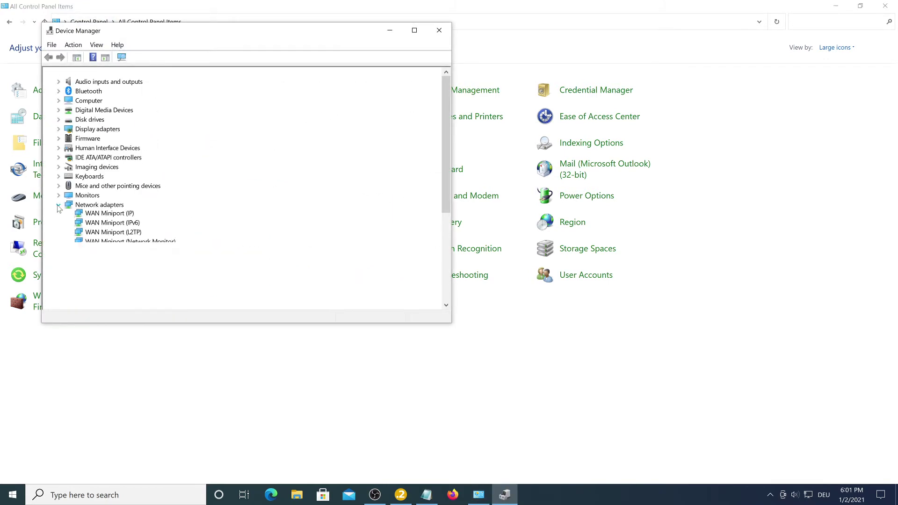
pyautogui.click(96, 207)
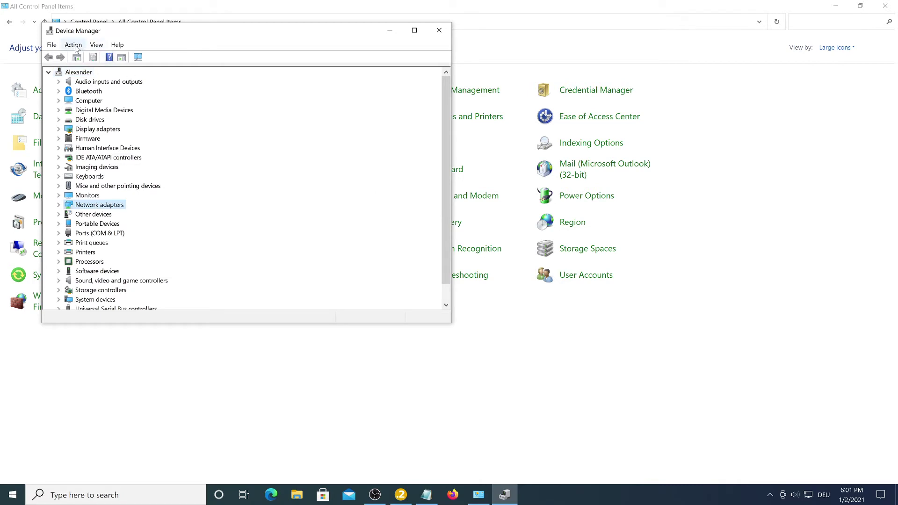
pyautogui.click(75, 46)
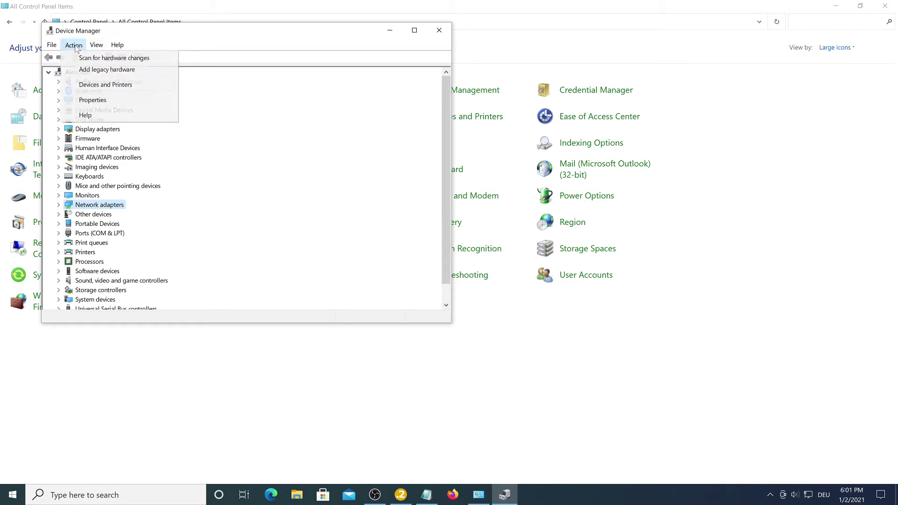
pyautogui.click(93, 71)
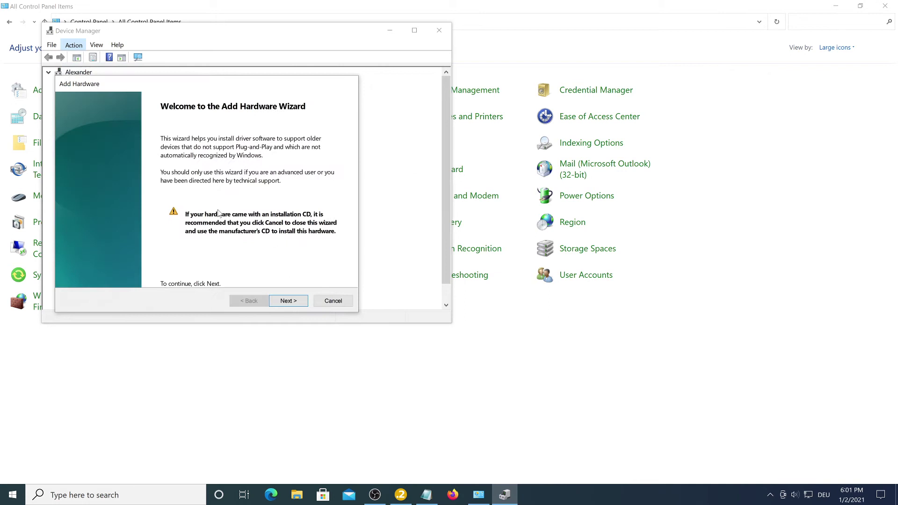
# In the Add Hardware wizard, pick Network adapters from the manual hardware list.
pyautogui.click(288, 302)
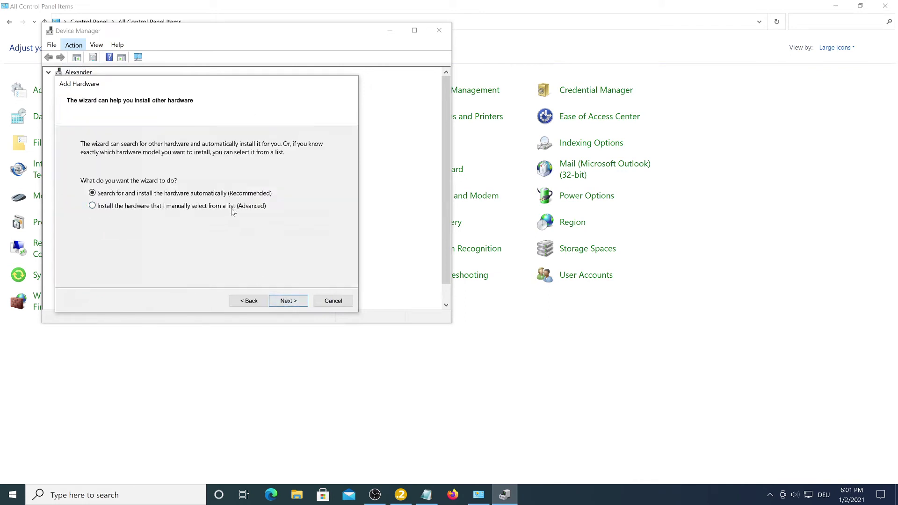
pyautogui.click(93, 207)
pyautogui.click(288, 301)
pyautogui.scroll(-6, 131, 231)
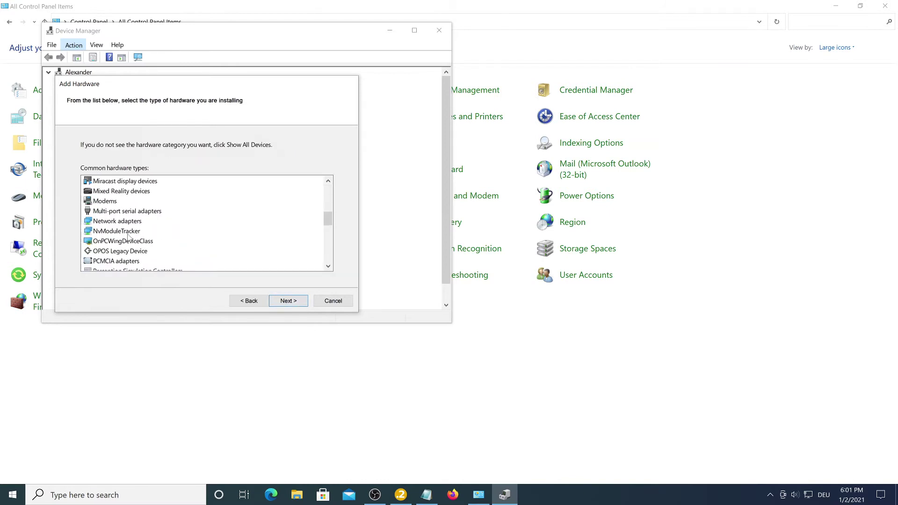
pyautogui.click(99, 223)
pyautogui.click(288, 301)
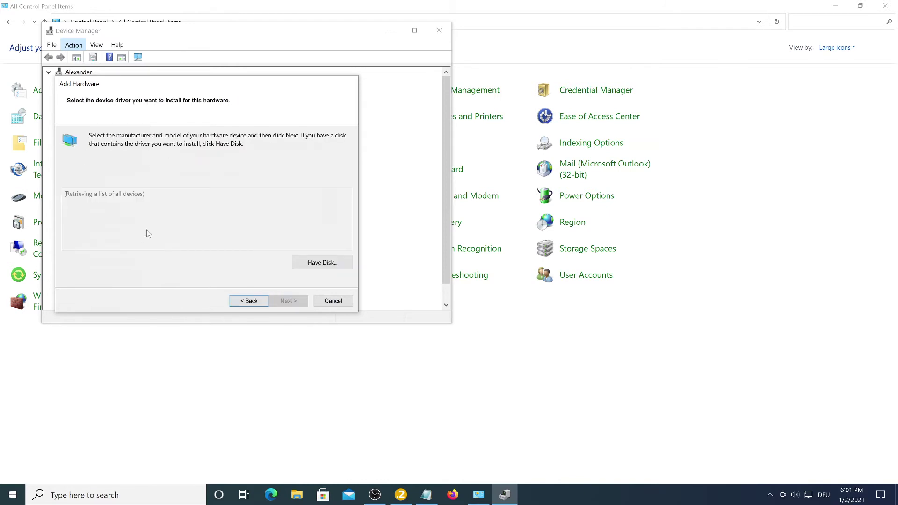
# Select Microsoft's KM-TEST Loopback Adapter driver and install it.
pyautogui.scroll(-2, 137, 226)
pyautogui.scroll(1, 90, 225)
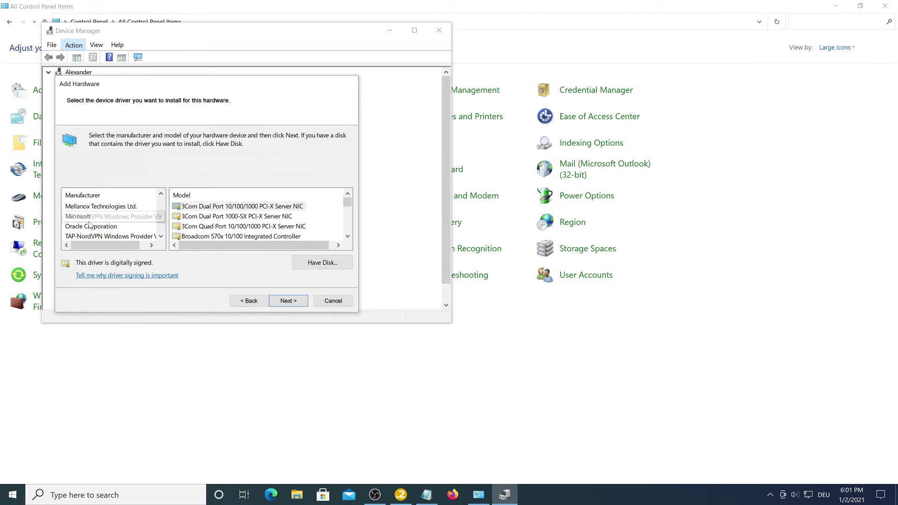
pyautogui.click(86, 216)
pyautogui.scroll(-1, 247, 217)
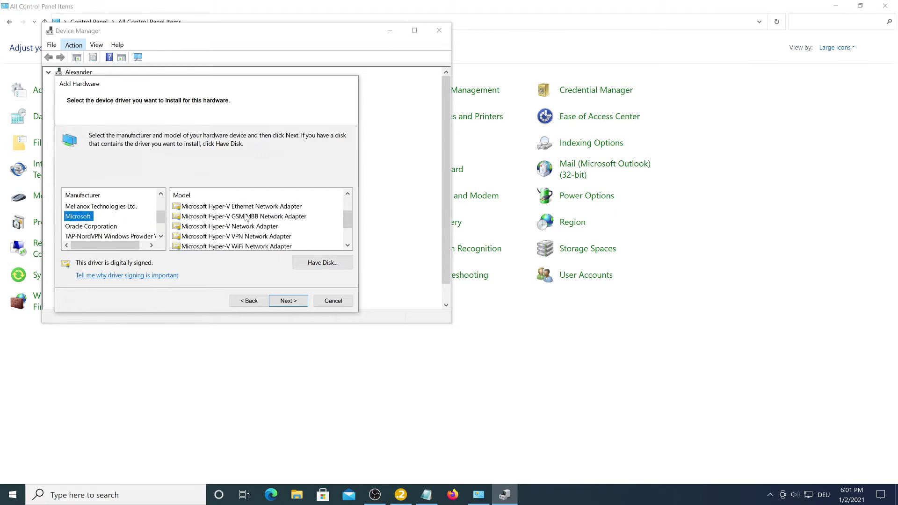
pyautogui.scroll(-1, 247, 217)
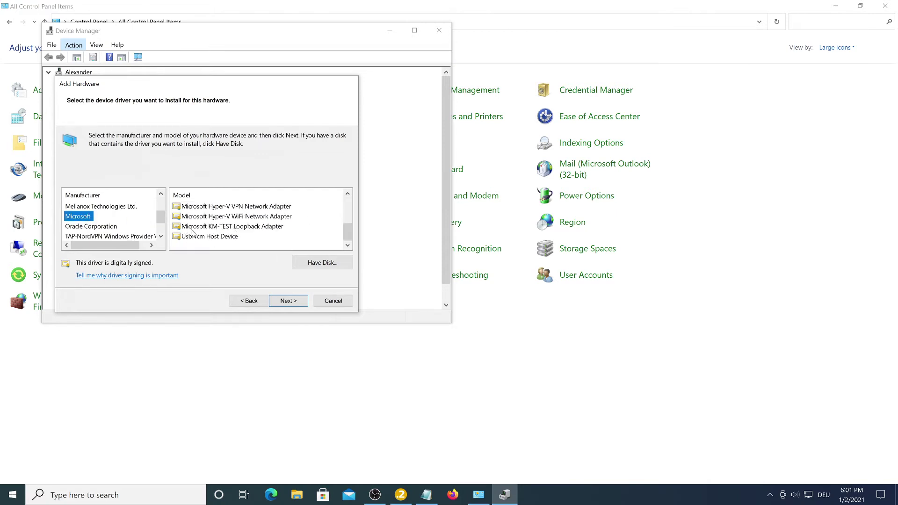
pyautogui.click(217, 227)
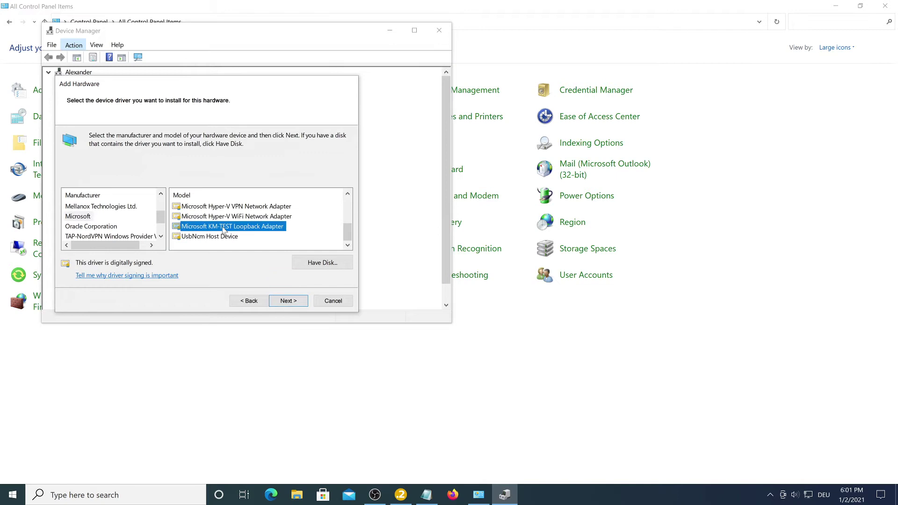
pyautogui.click(288, 301)
pyautogui.click(291, 301)
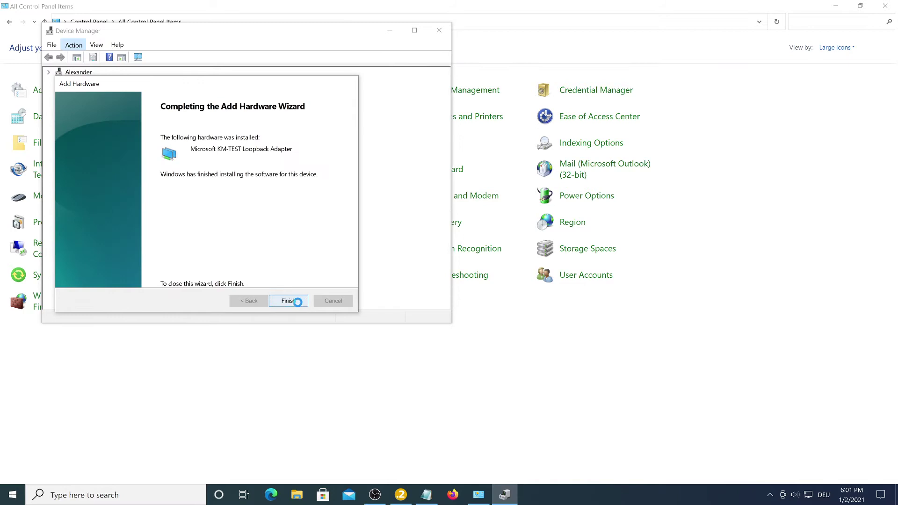
pyautogui.click(288, 300)
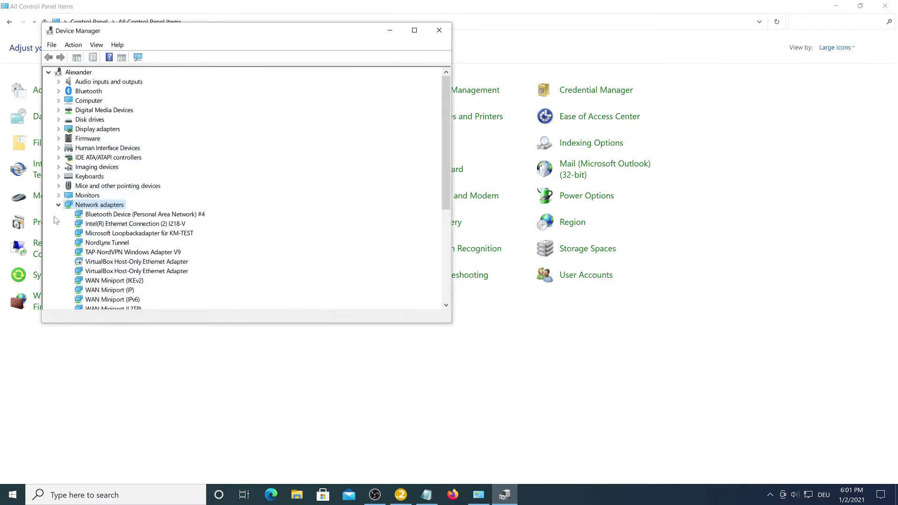
# Open the Internet Protocol Version 4 properties of the Ethernet 9 connection.
pyautogui.click(439, 30)
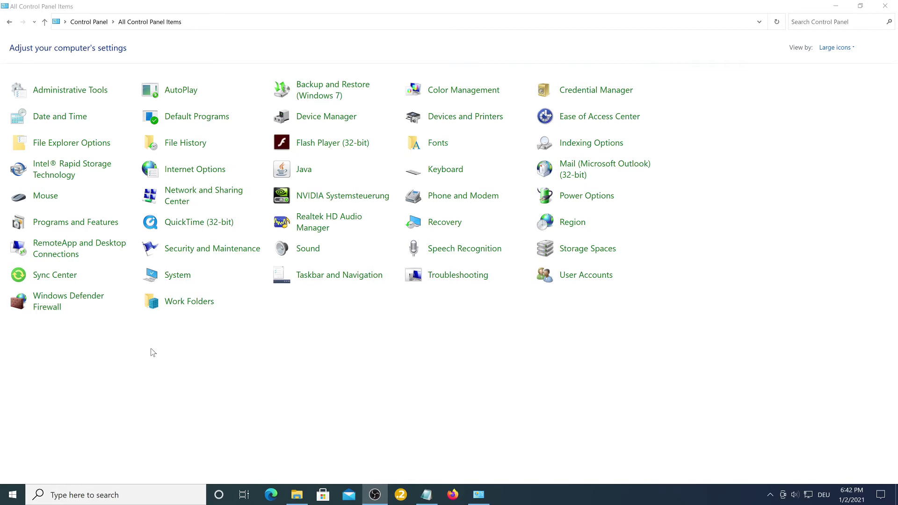
pyautogui.click(191, 198)
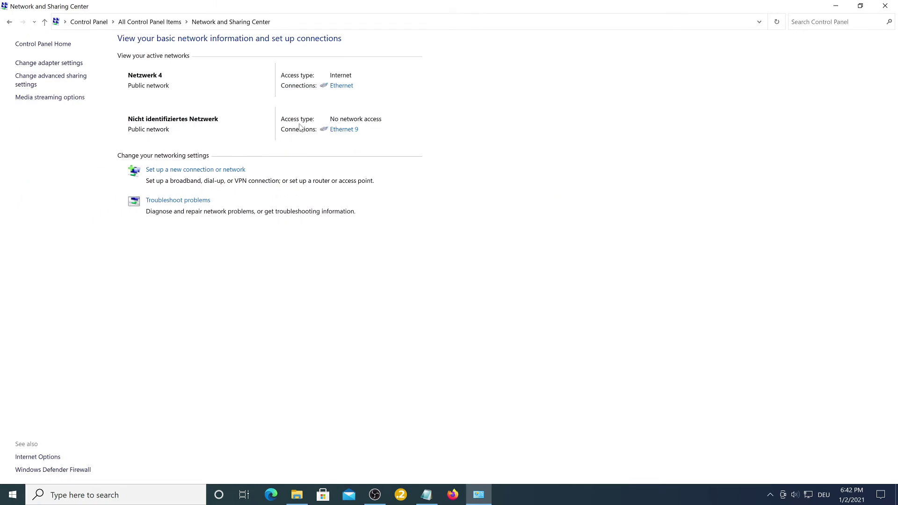
pyautogui.click(333, 129)
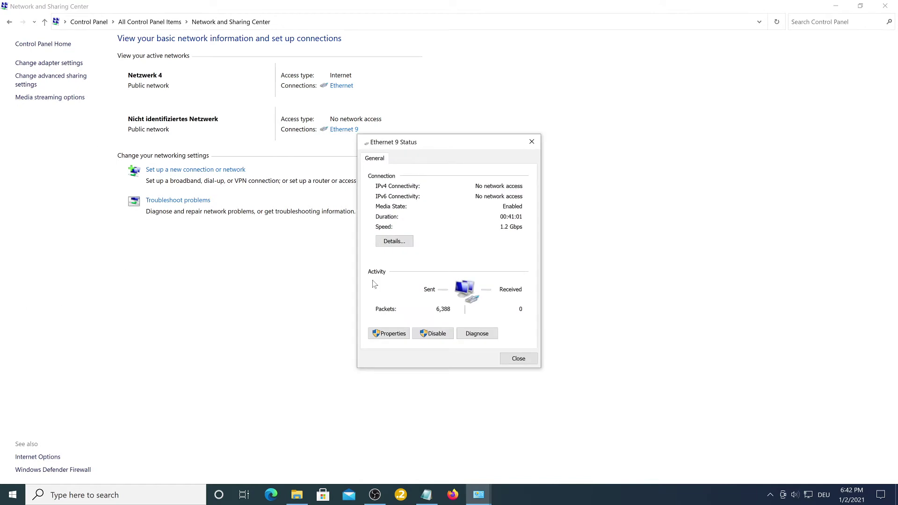
pyautogui.click(388, 334)
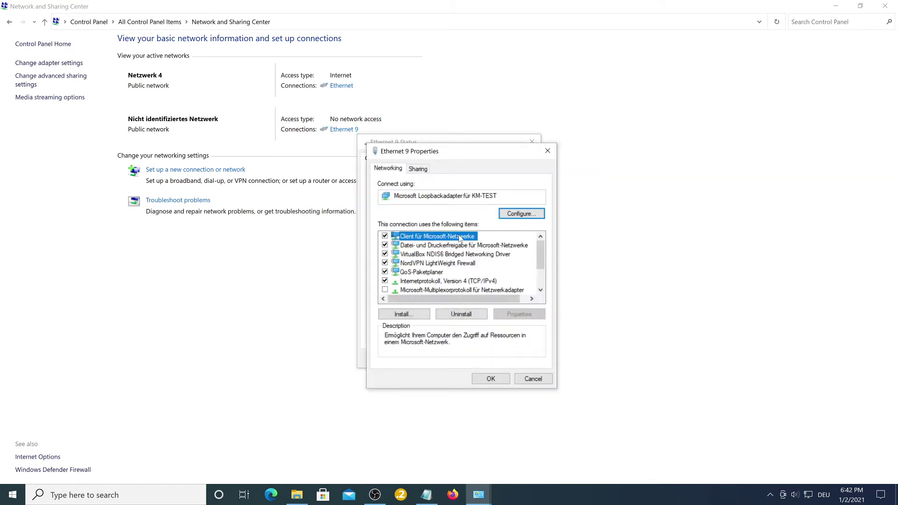
pyautogui.click(429, 281)
pyautogui.click(515, 315)
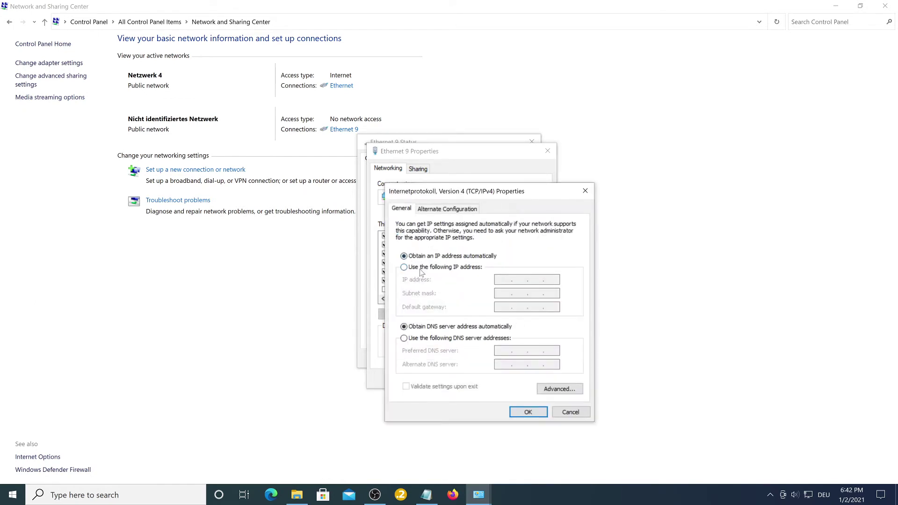
# Set static IP 2.100.100.1 with subnet mask 255.0.0.0 and close the connection windows.
pyautogui.click(421, 267)
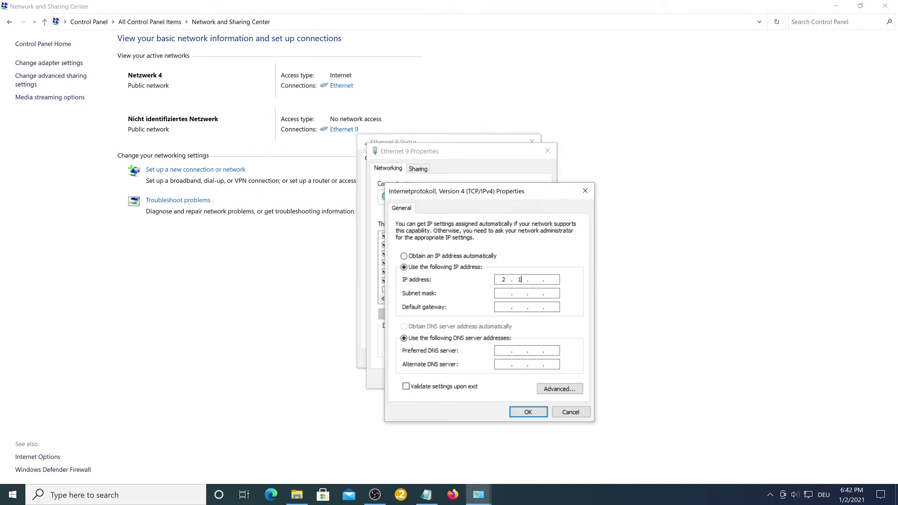
pyautogui.write('00')
pyautogui.click(499, 293)
pyautogui.click(527, 411)
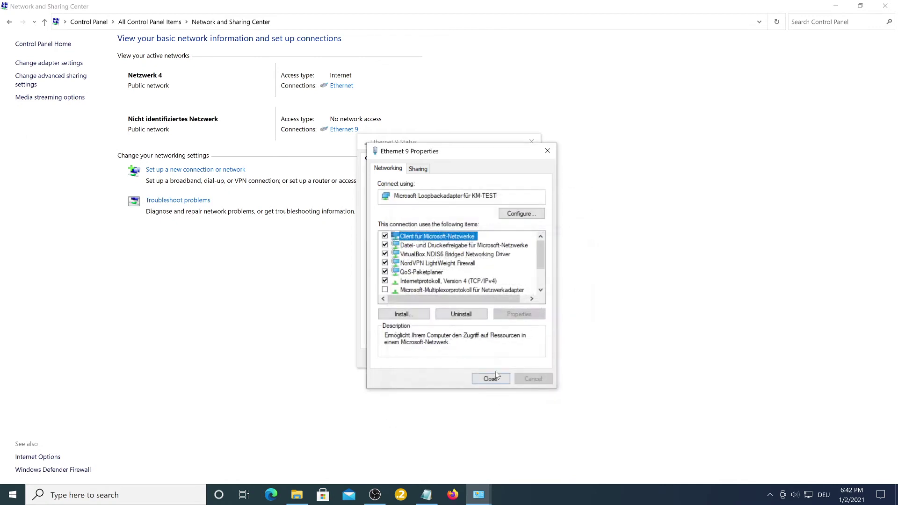
pyautogui.click(496, 381)
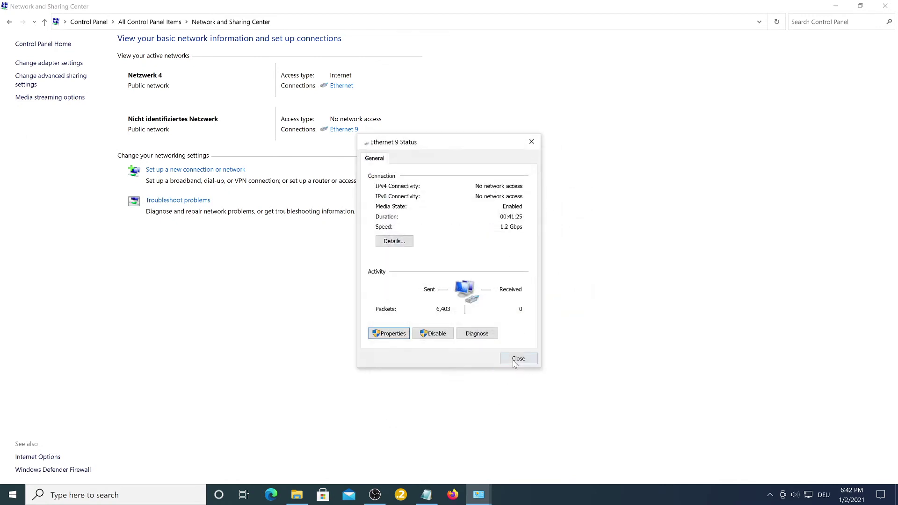
pyautogui.click(514, 361)
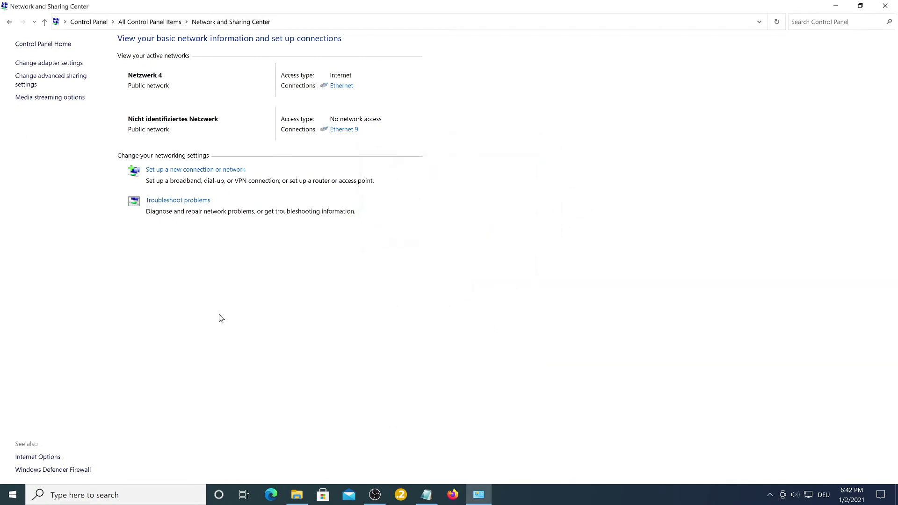
pyautogui.click(176, 21)
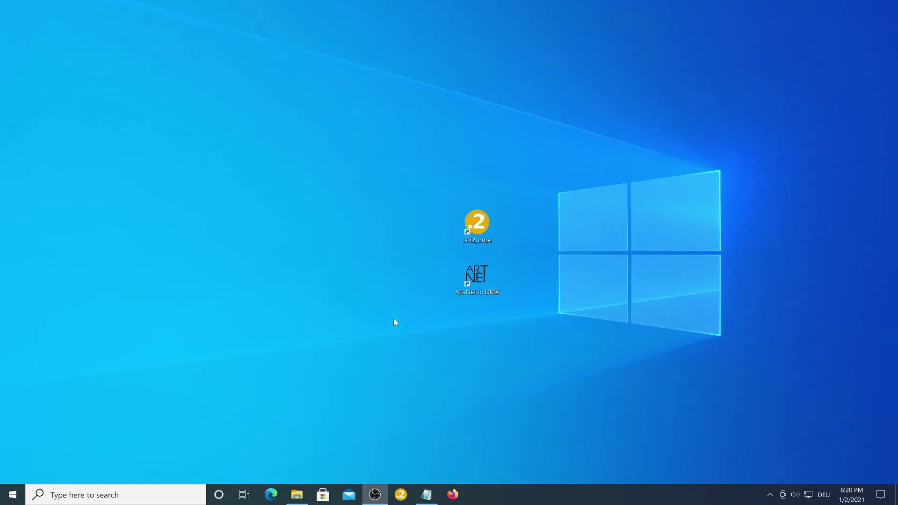
# Launch Art-Net to DMX and save Enttec open DMX as its output interface.
pyautogui.click(495, 278)
pyautogui.doubleClick(494, 277)
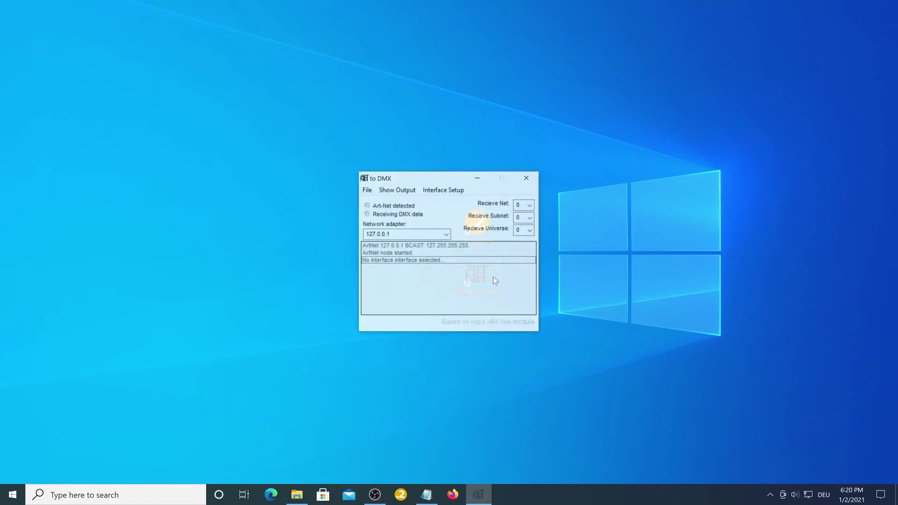
pyautogui.click(439, 191)
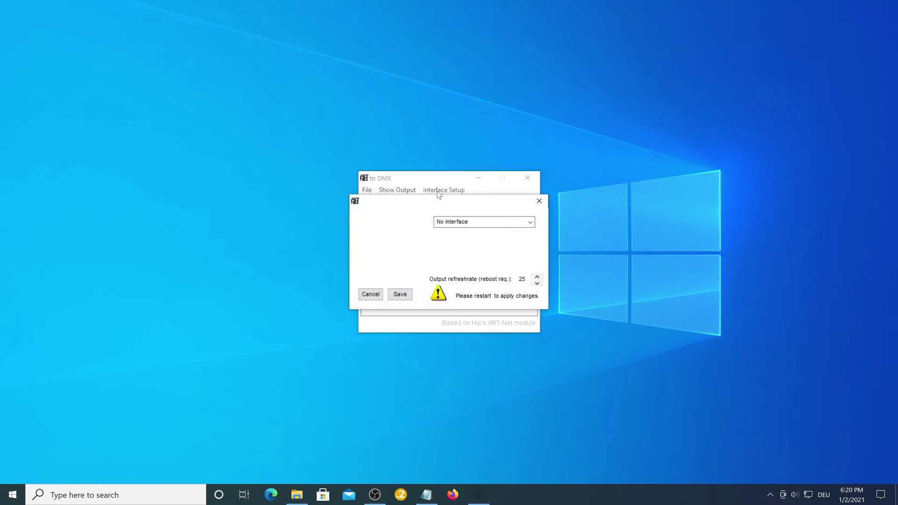
pyautogui.click(530, 222)
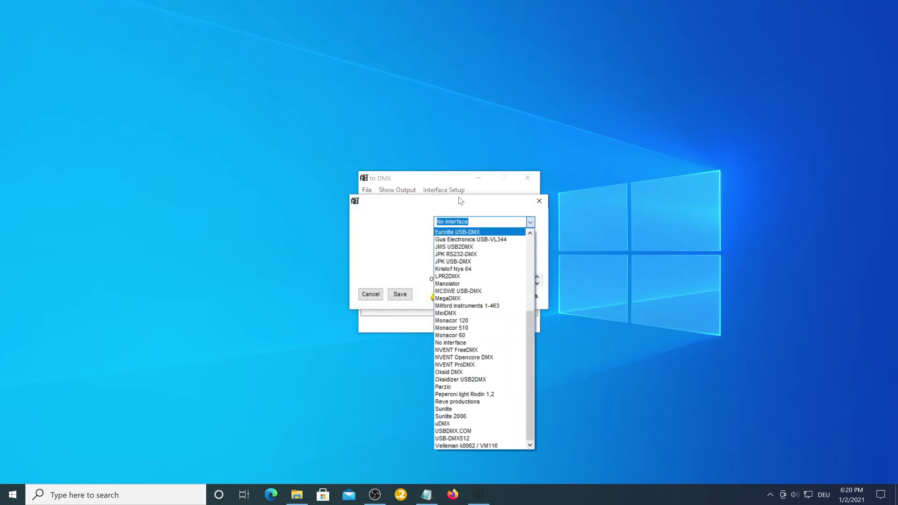
pyautogui.scroll(1, 460, 305)
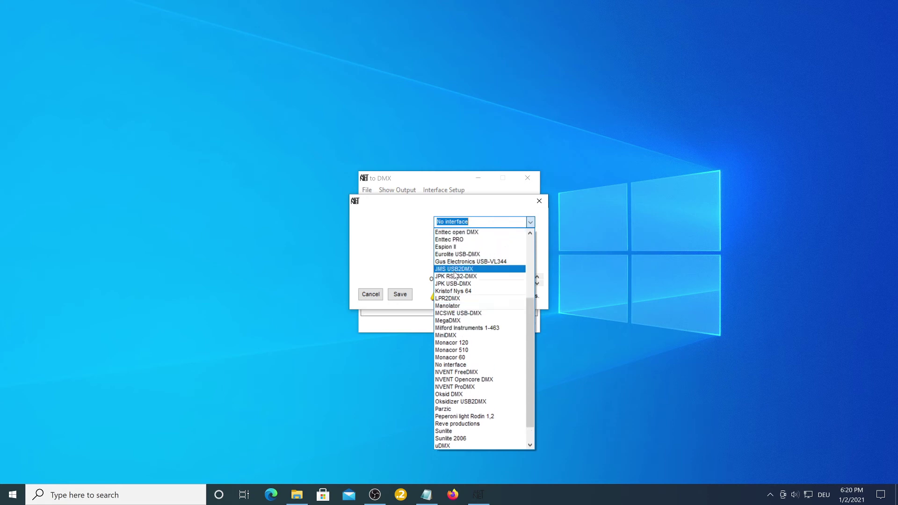
pyautogui.scroll(1, 456, 271)
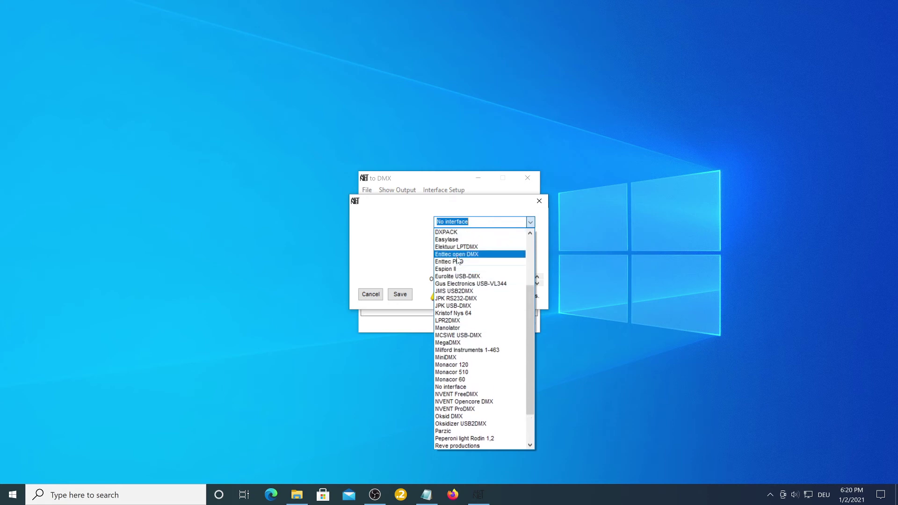
pyautogui.click(457, 257)
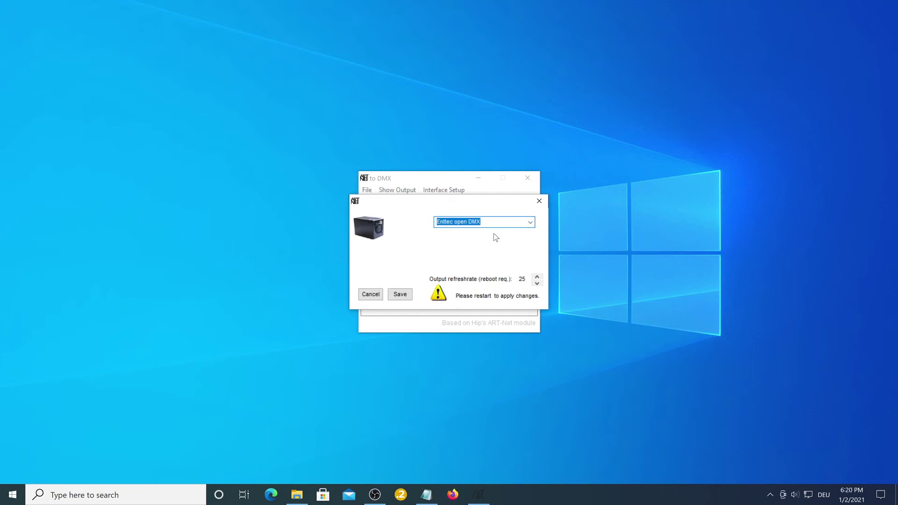
pyautogui.click(531, 223)
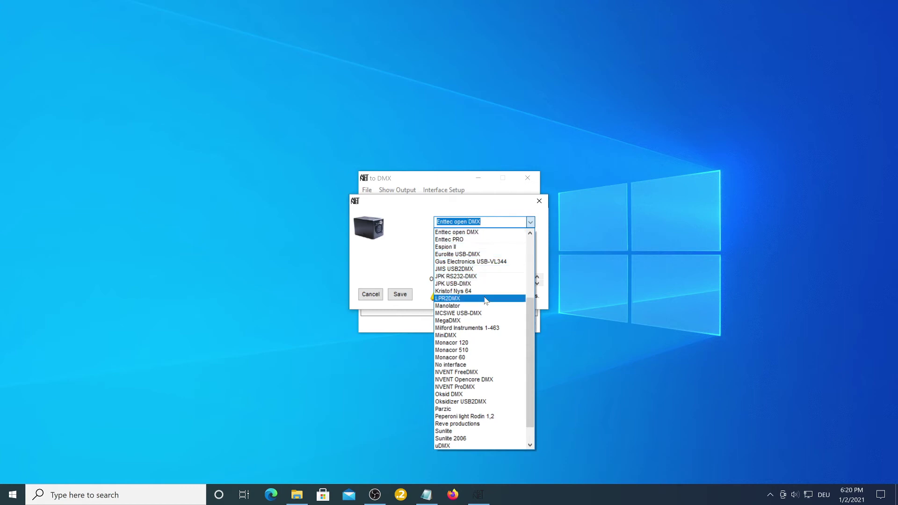
pyautogui.click(408, 308)
pyautogui.click(401, 297)
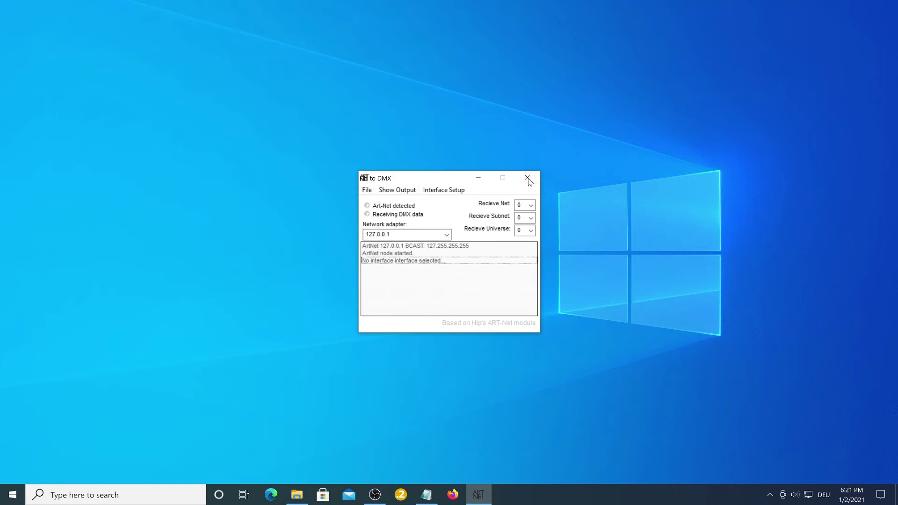
# Restart Art-Net to DMX to apply the Enttec open DMX interface.
pyautogui.click(367, 191)
pyautogui.click(381, 202)
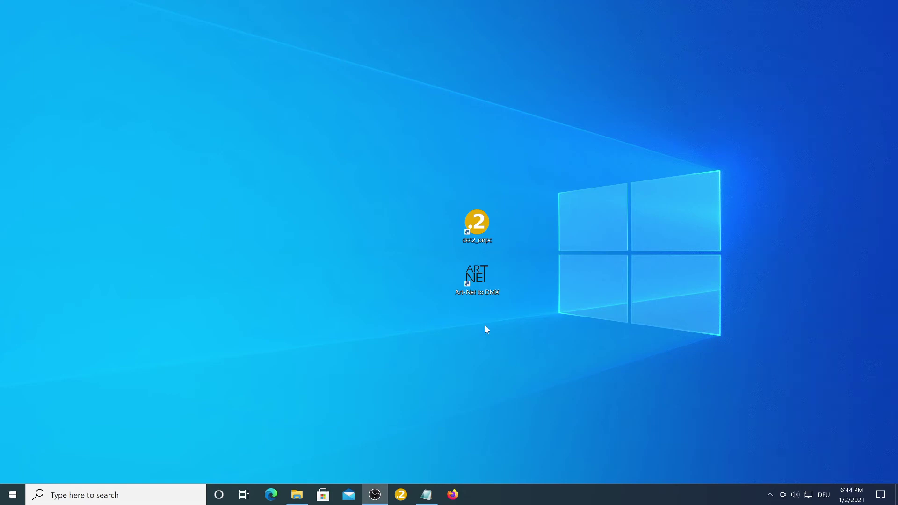
pyautogui.doubleClick(484, 279)
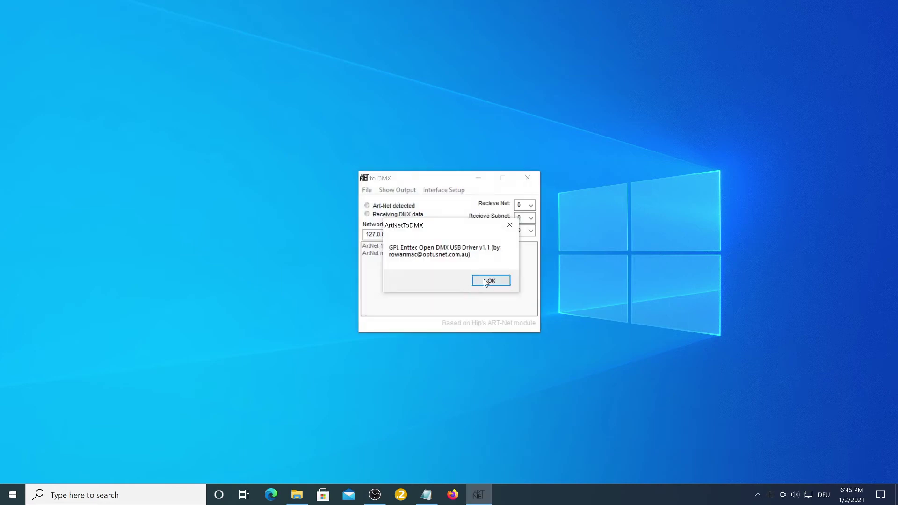
pyautogui.click(490, 280)
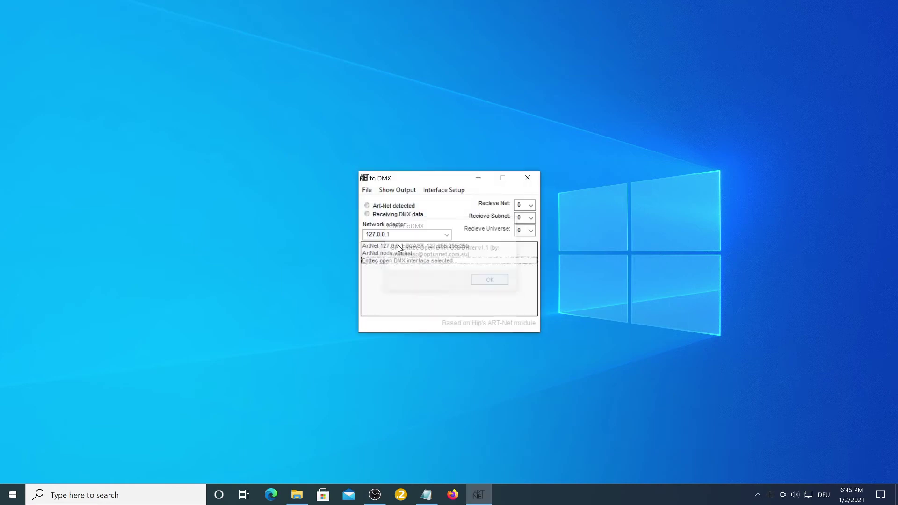
# Bind Art-Net to the 2.100.100.1 adapter, restart the converter, and minimize it.
pyautogui.click(447, 235)
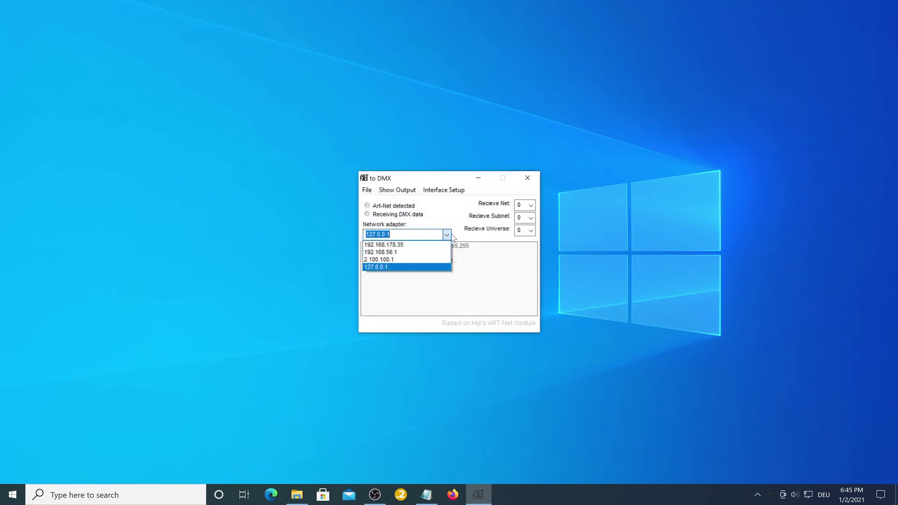
pyautogui.click(386, 260)
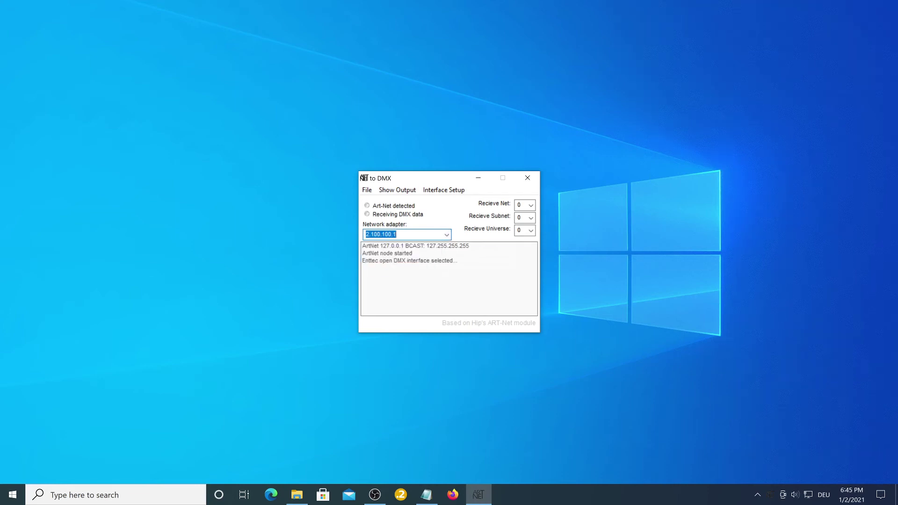
pyautogui.click(366, 189)
pyautogui.click(381, 203)
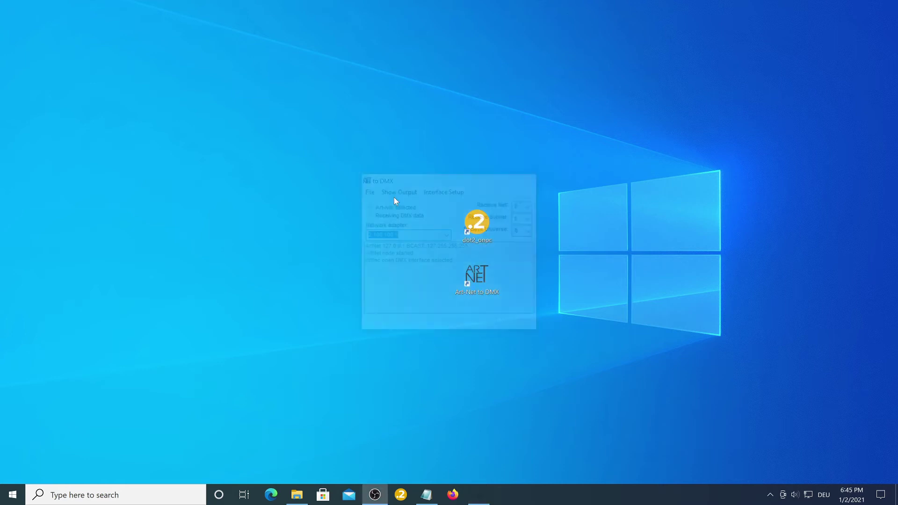
pyautogui.doubleClick(490, 273)
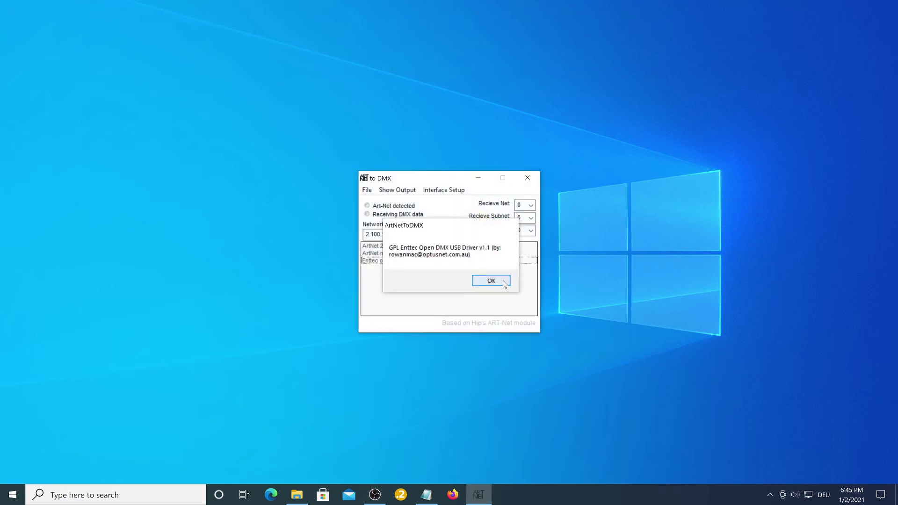
pyautogui.click(505, 283)
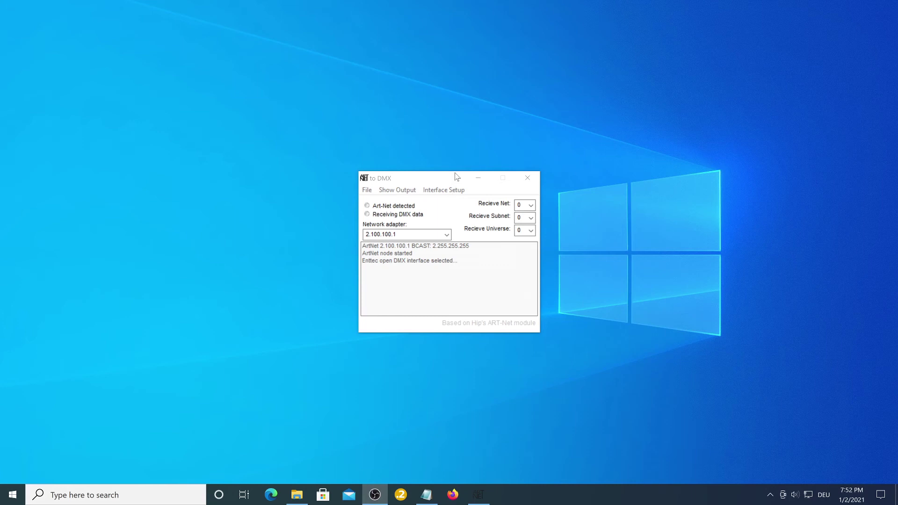
pyautogui.click(479, 179)
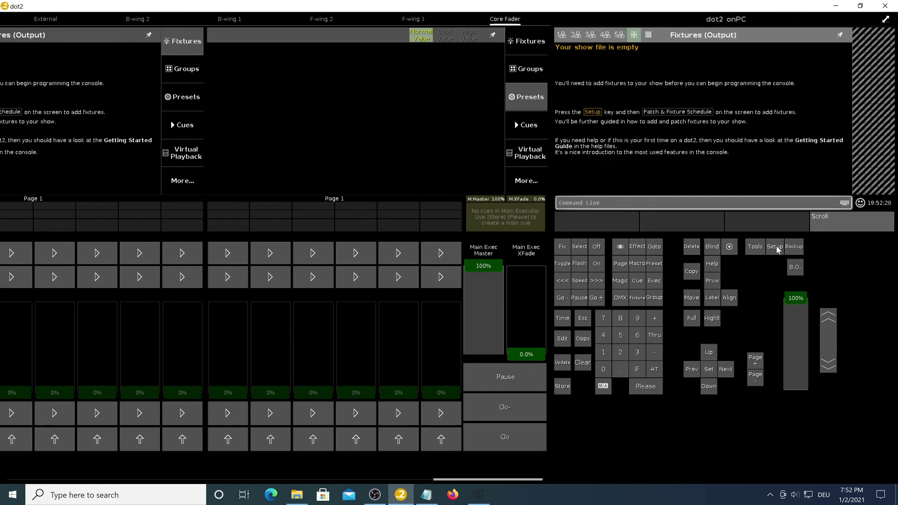
# Select Ethernet 9 (loopback) as dot2's network interface and confirm the restart.
pyautogui.click(776, 246)
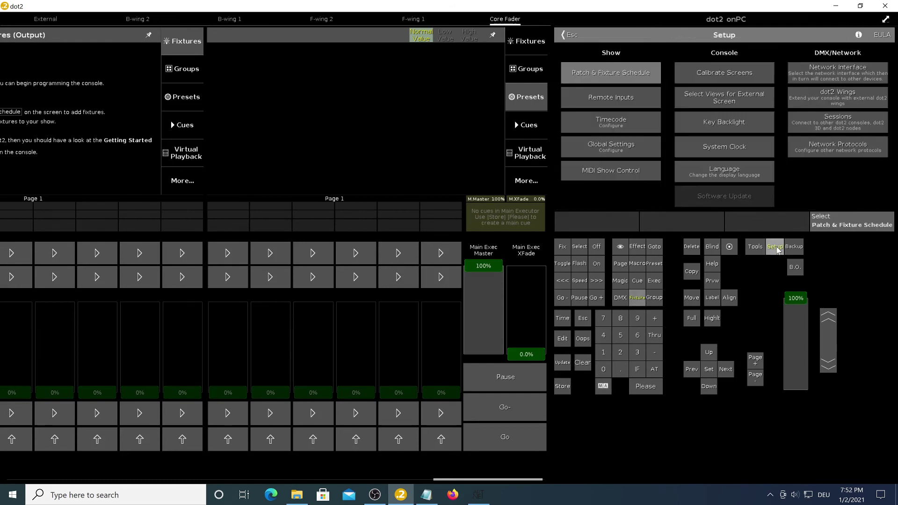
pyautogui.click(819, 74)
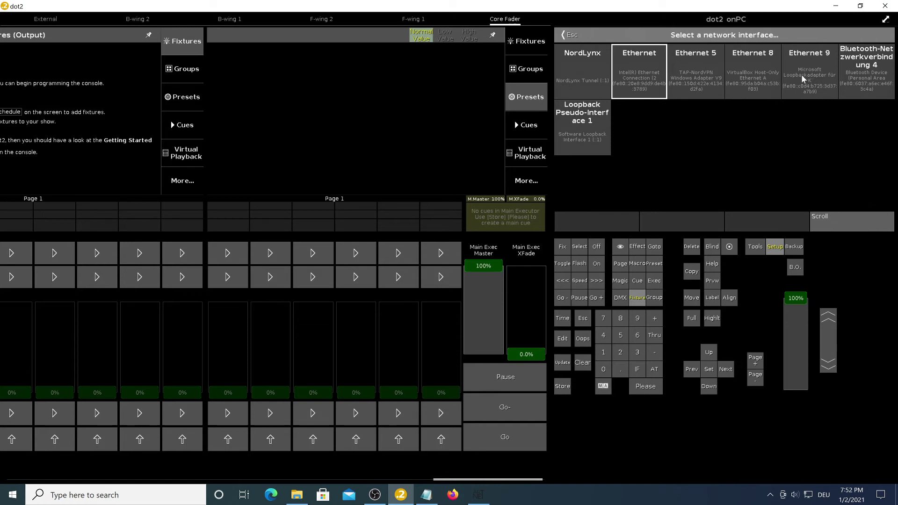
pyautogui.click(807, 75)
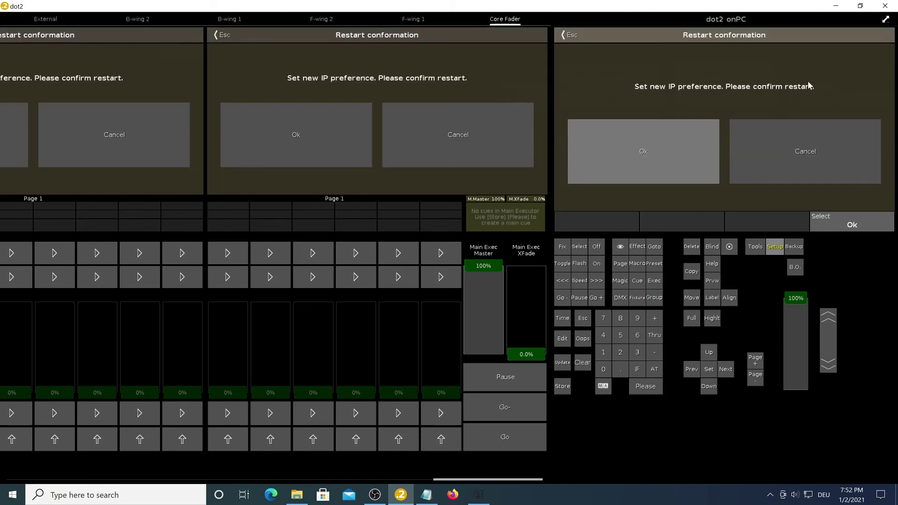
pyautogui.click(644, 153)
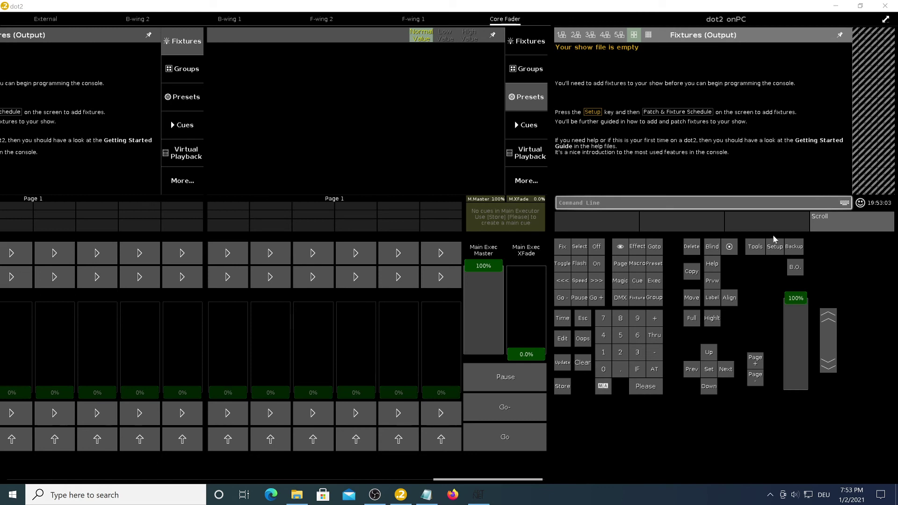
# Start a new network session number 1 in dot2 Setup.
pyautogui.click(775, 247)
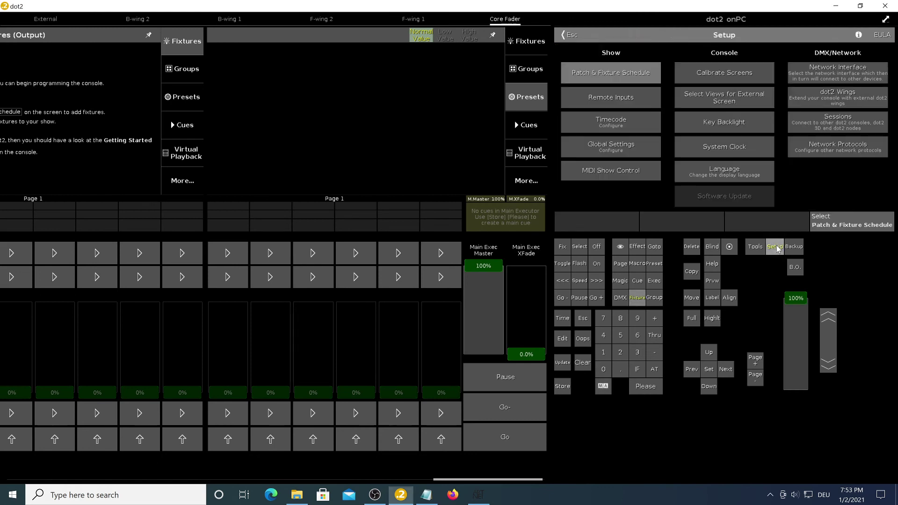
pyautogui.click(821, 124)
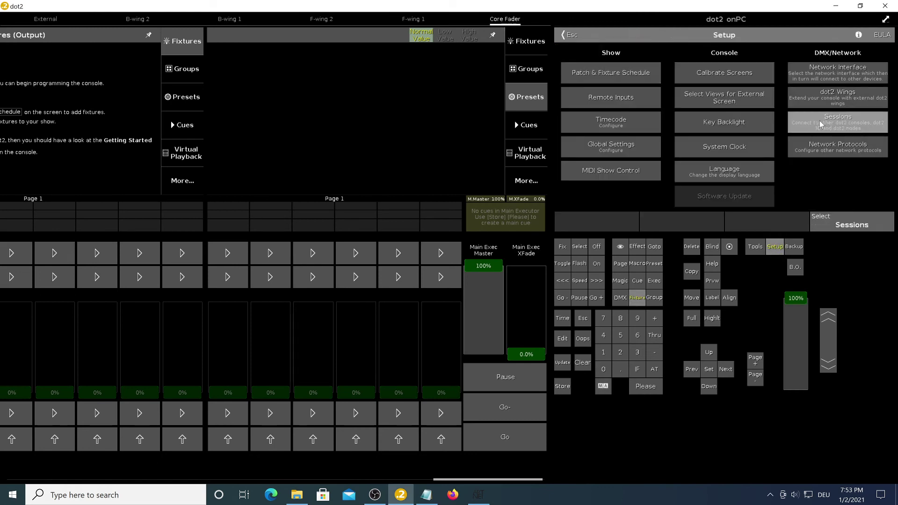
pyautogui.click(860, 59)
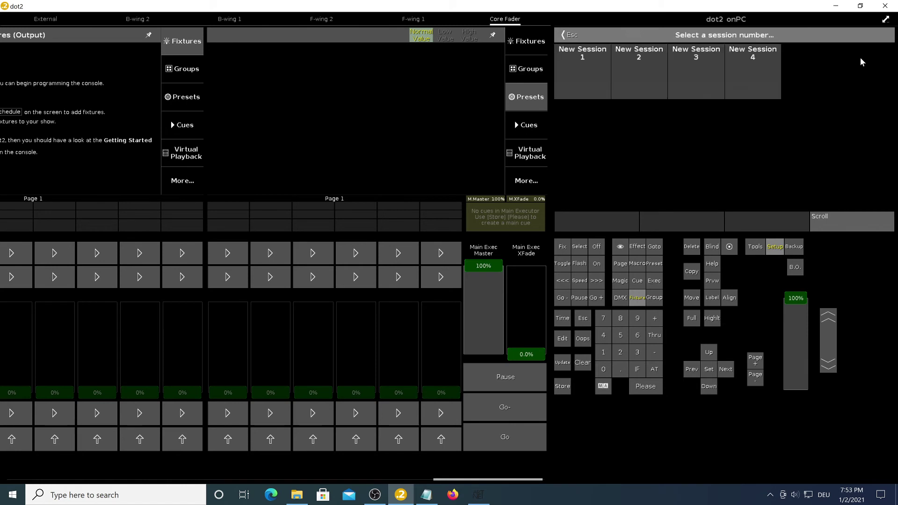
pyautogui.click(581, 60)
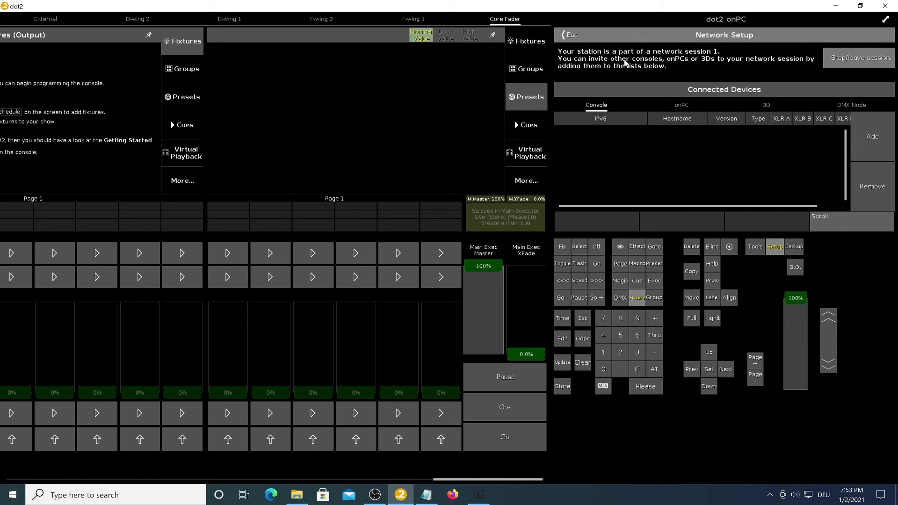
pyautogui.click(571, 35)
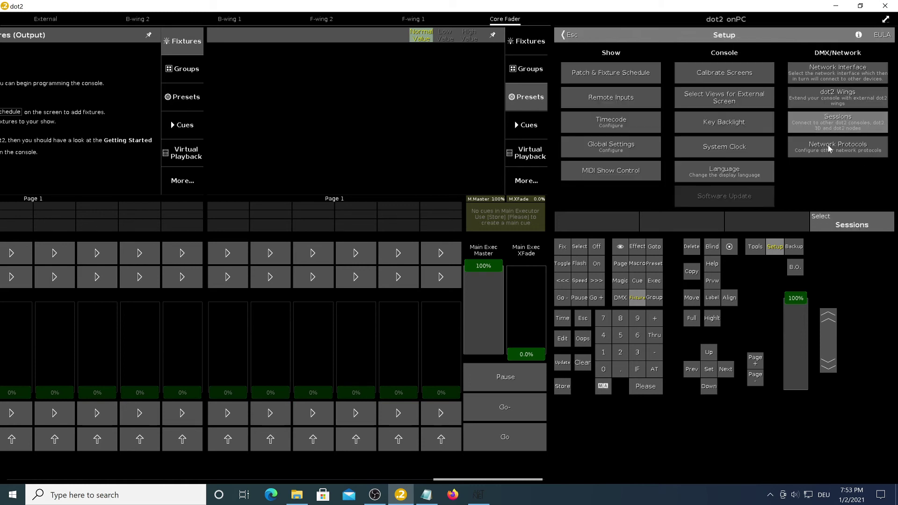
# Enable Art-Net output in Network Protocols and exit Setup.
pyautogui.click(828, 147)
pyautogui.click(569, 56)
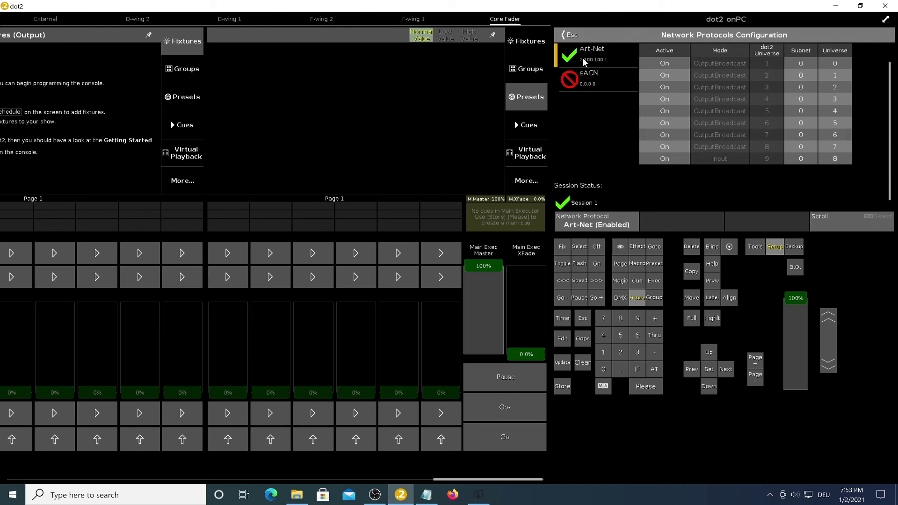
pyautogui.click(571, 34)
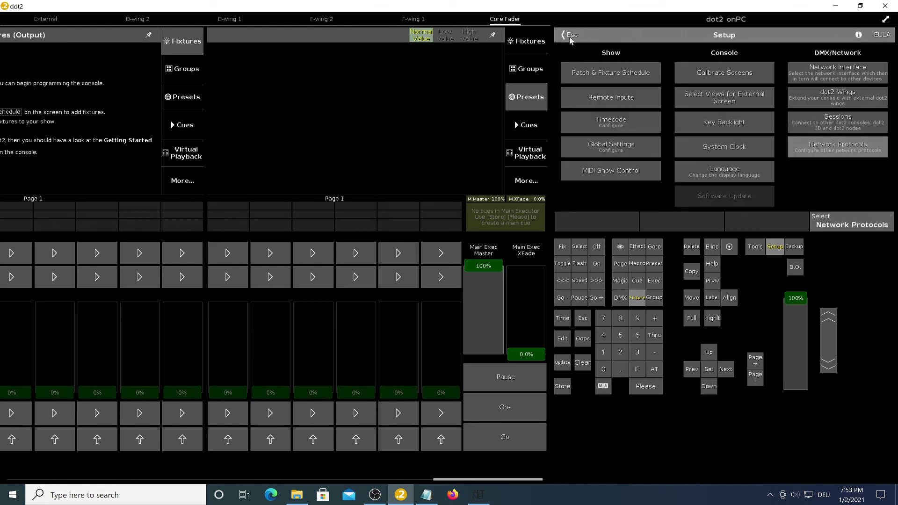
pyautogui.click(571, 34)
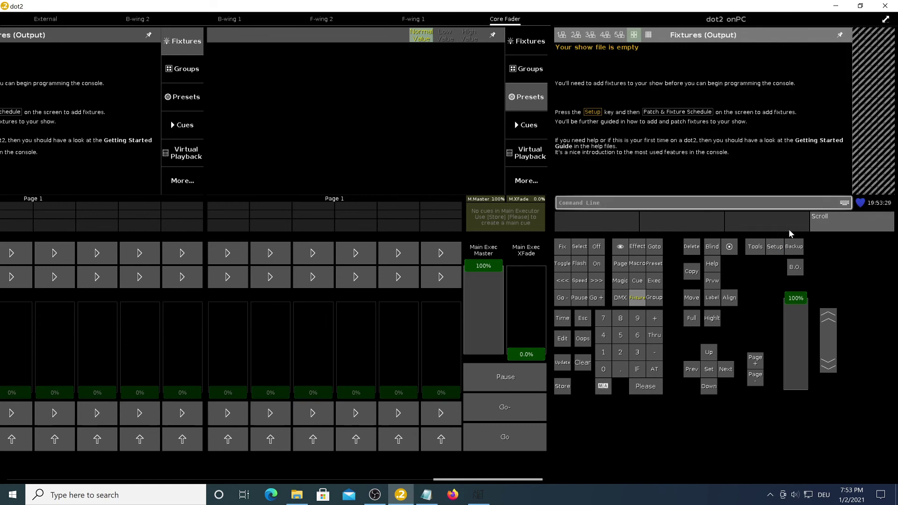
# Add four 3 LED - RGB 8 bit fixtures from address 1.001 and apply all changes.
pyautogui.click(773, 246)
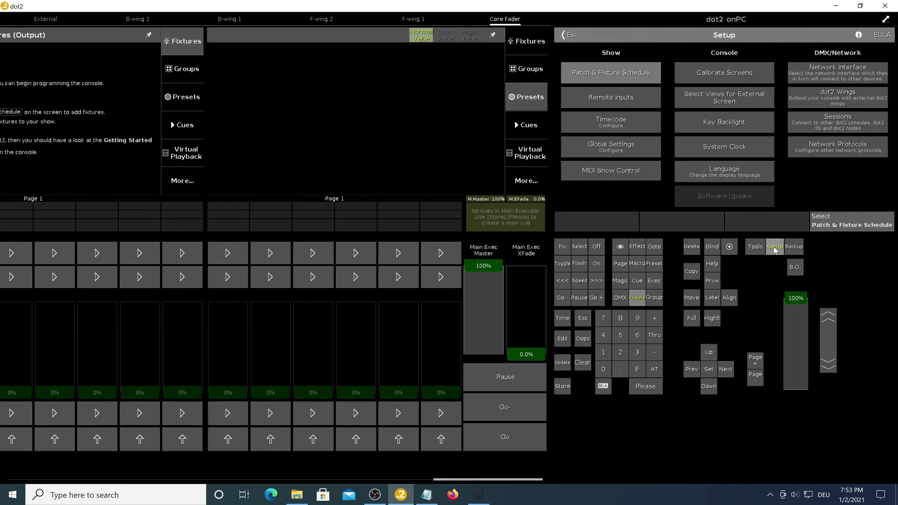
pyautogui.click(595, 74)
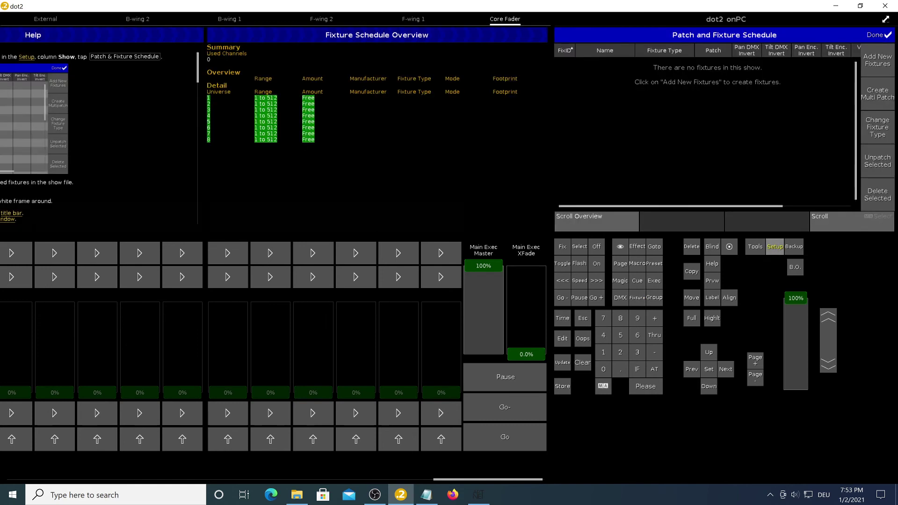
pyautogui.click(877, 60)
pyautogui.click(714, 56)
pyautogui.click(632, 103)
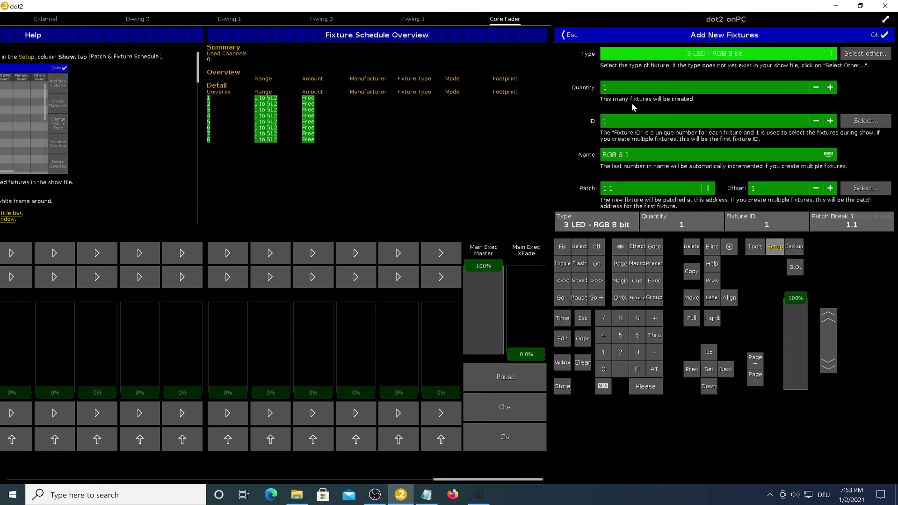
pyautogui.click(830, 88)
pyautogui.click(830, 87)
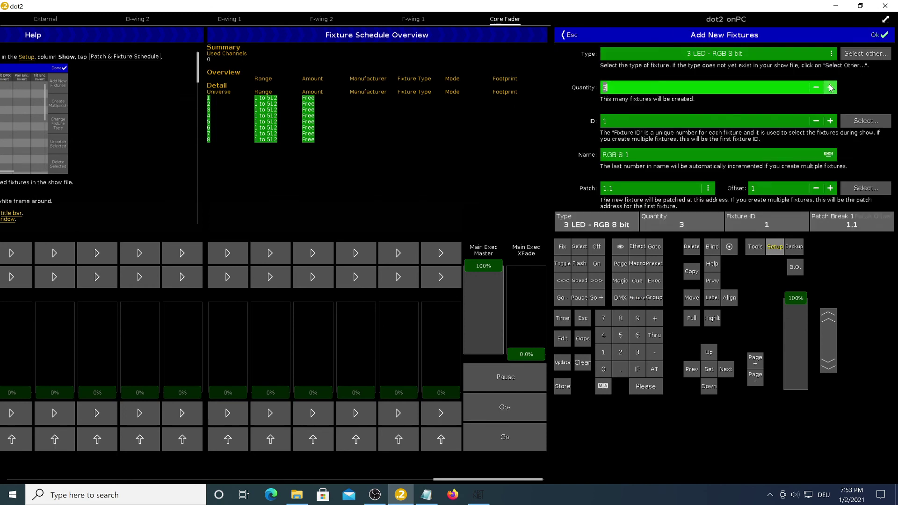
pyautogui.click(829, 87)
pyautogui.click(879, 35)
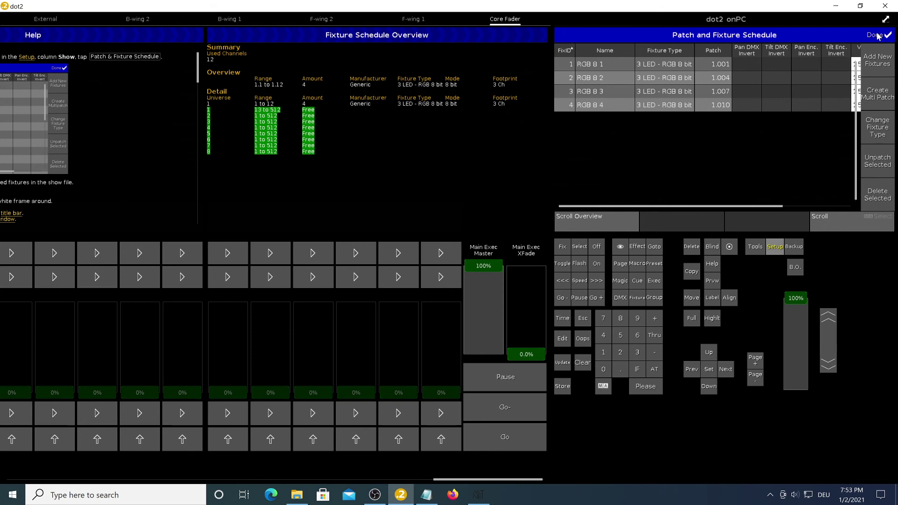
pyautogui.click(877, 36)
pyautogui.click(848, 161)
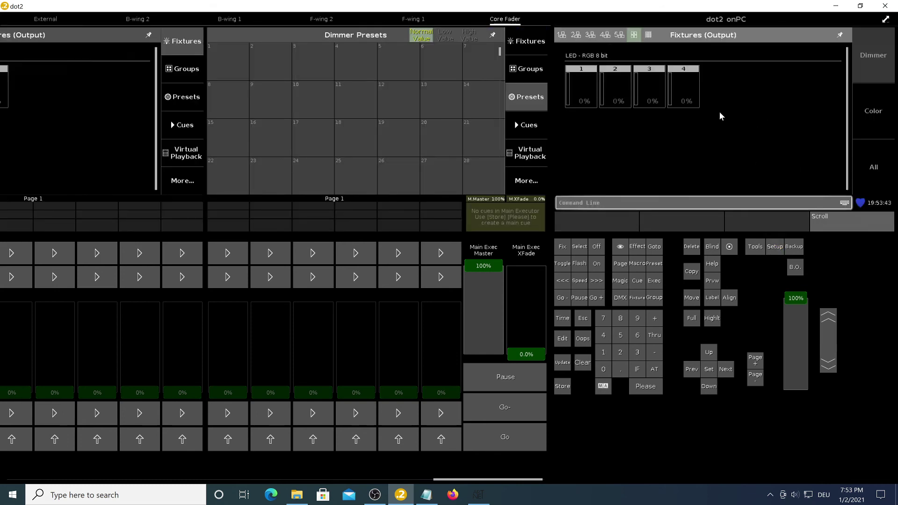
# Select fixtures 1–4, set their dimmer to 100% and colour them blue.
pyautogui.moveTo(574, 78); pyautogui.dragTo(697, 79)
pyautogui.click(873, 59)
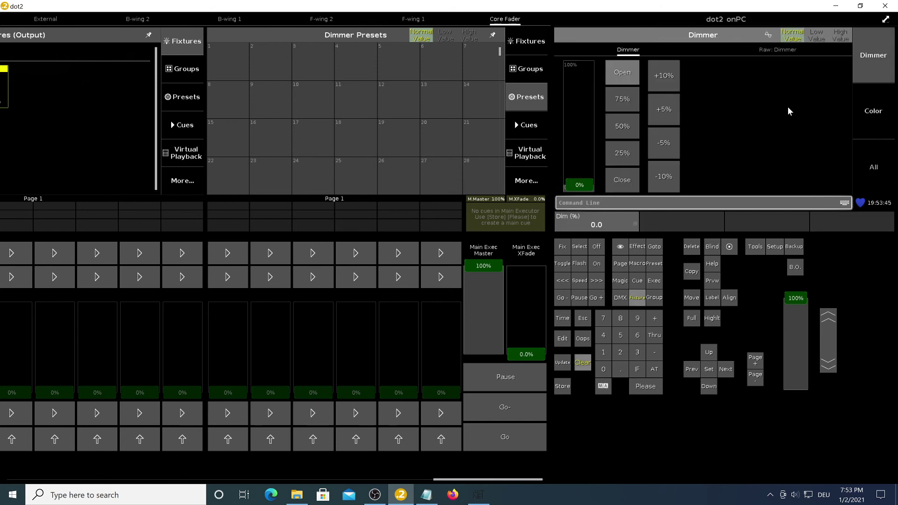
pyautogui.moveTo(594, 171); pyautogui.dragTo(585, 66)
pyautogui.click(873, 110)
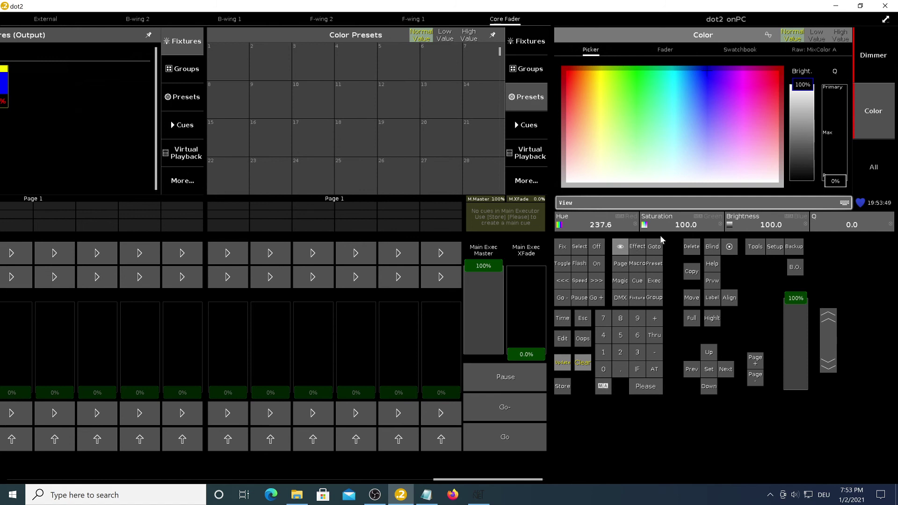
pyautogui.click(874, 62)
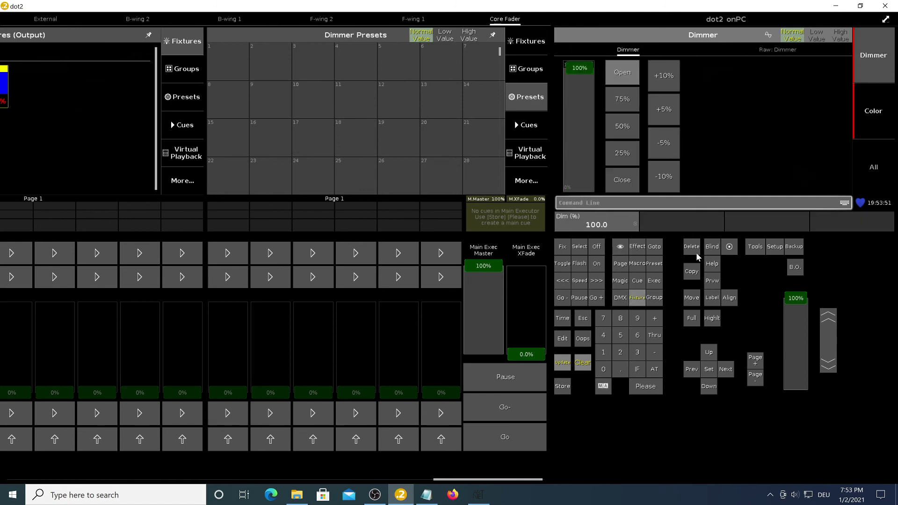
# Apply the Soft Dimmer effect to the fixtures and view their live output.
pyautogui.click(640, 246)
pyautogui.click(661, 71)
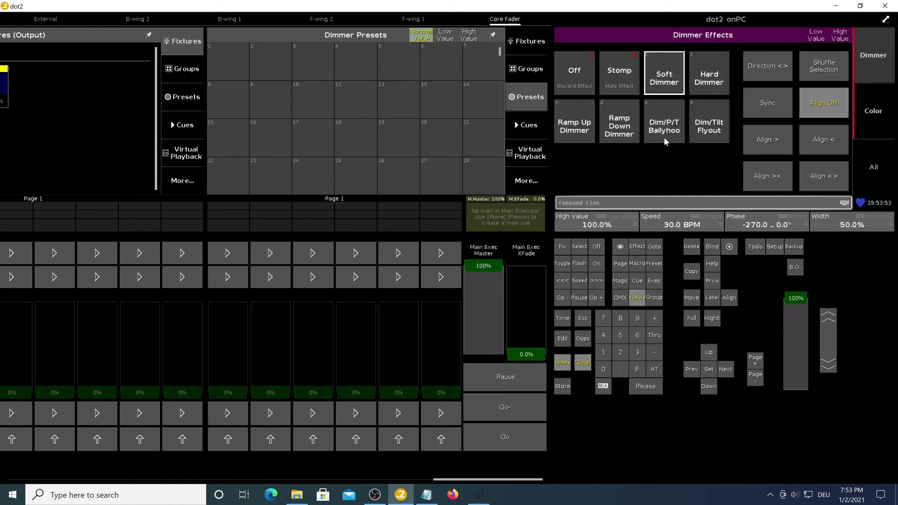
pyautogui.click(530, 43)
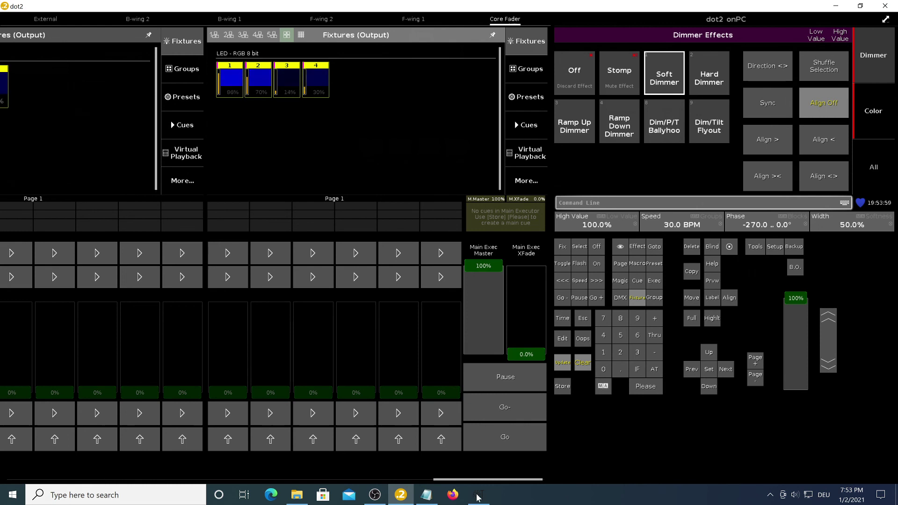
# Bring Art-Net to DMX forward and show its live output channel values from dot2.
pyautogui.moveTo(478, 494)
pyautogui.click(440, 413)
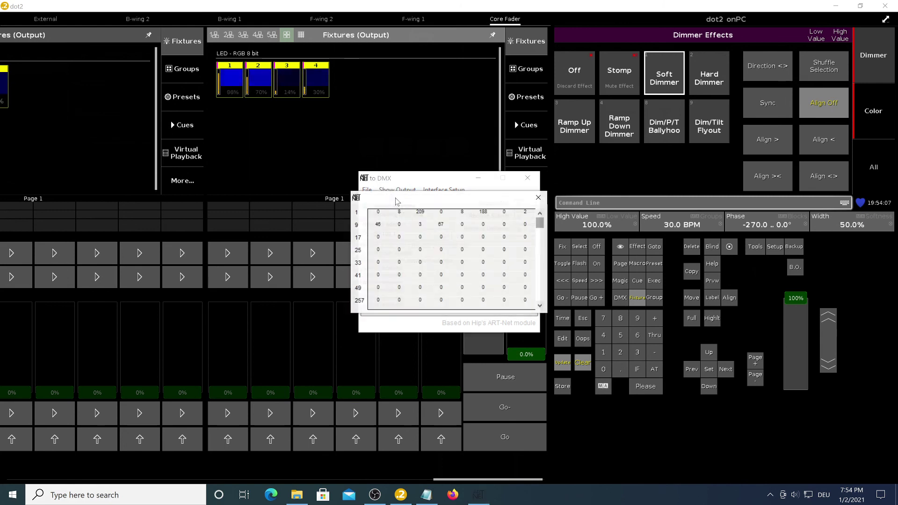
pyautogui.click(396, 193)
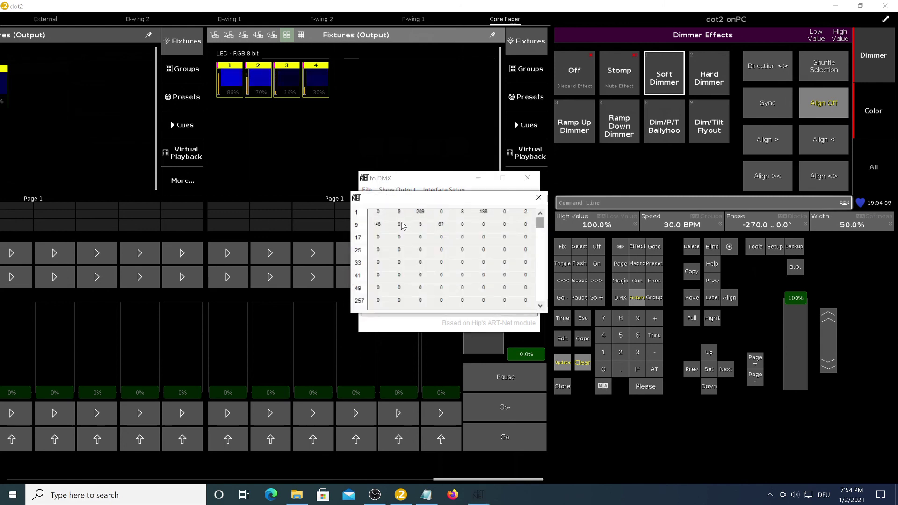